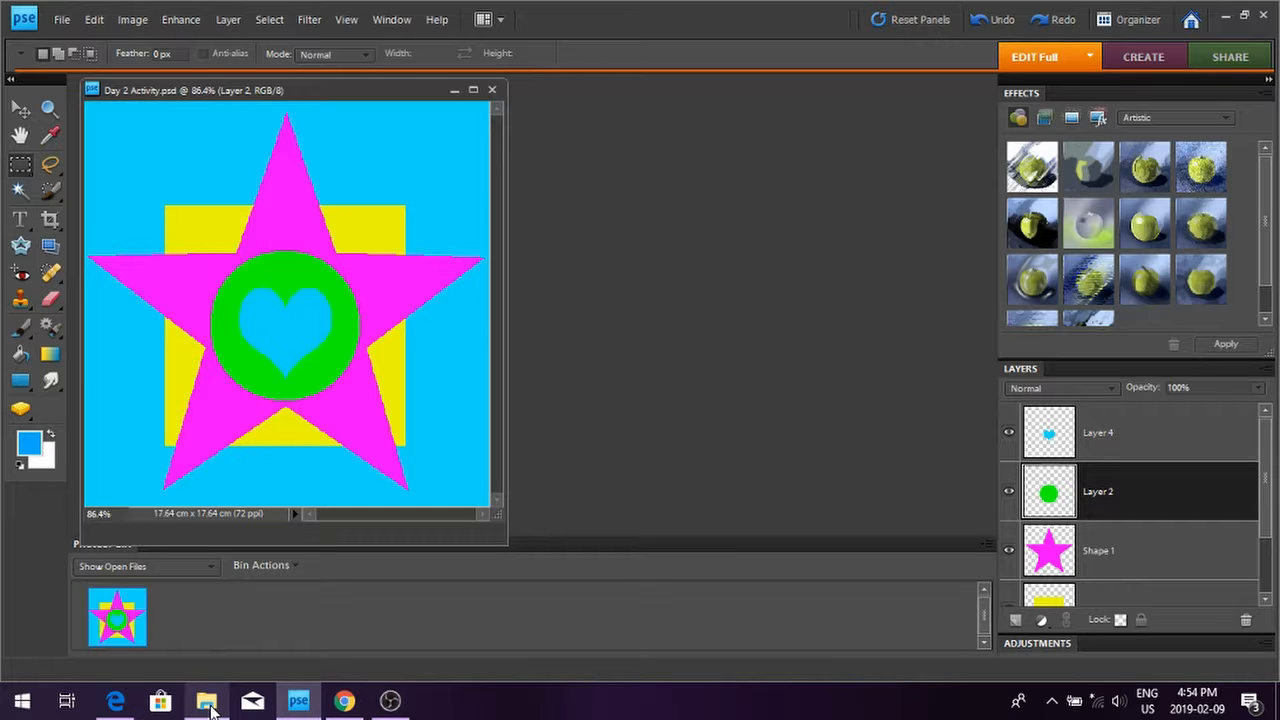
Switch to Edge and read Day 2 - Layers.pdf, covering the layer instructions, the renaming activity and the target pictures.
left_click(115, 700)
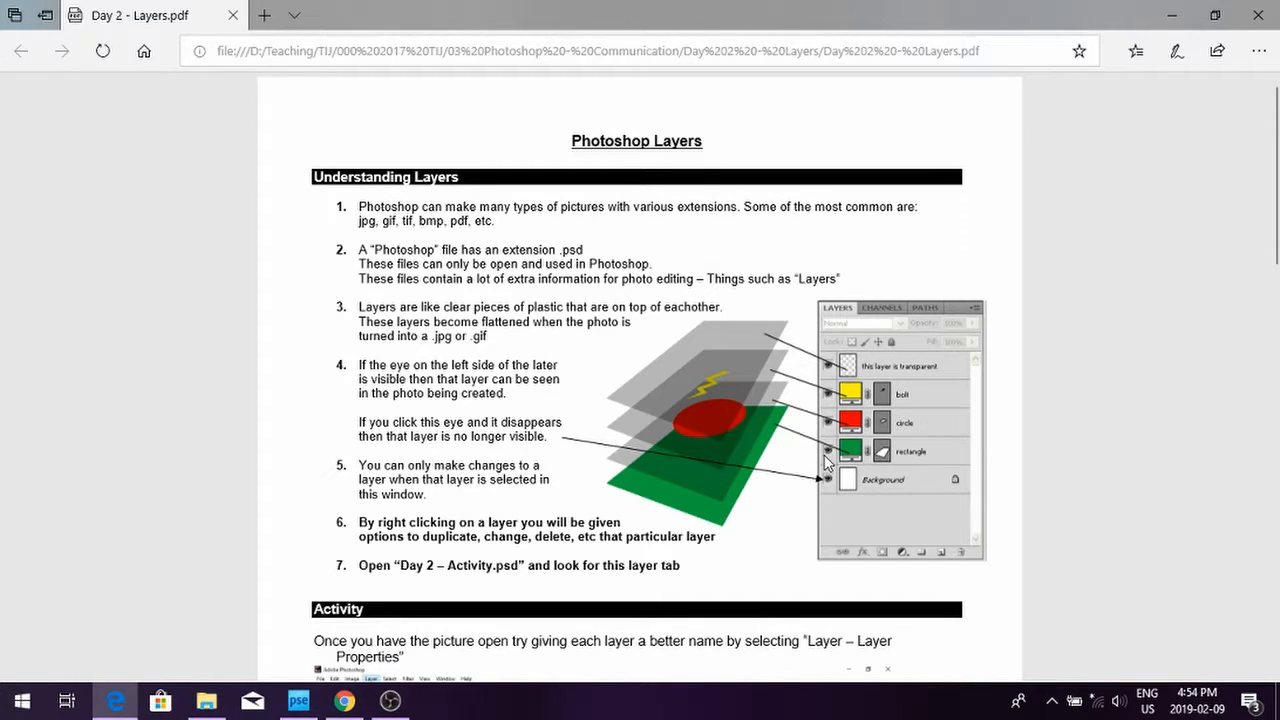
scroll(827, 460, "down", 4)
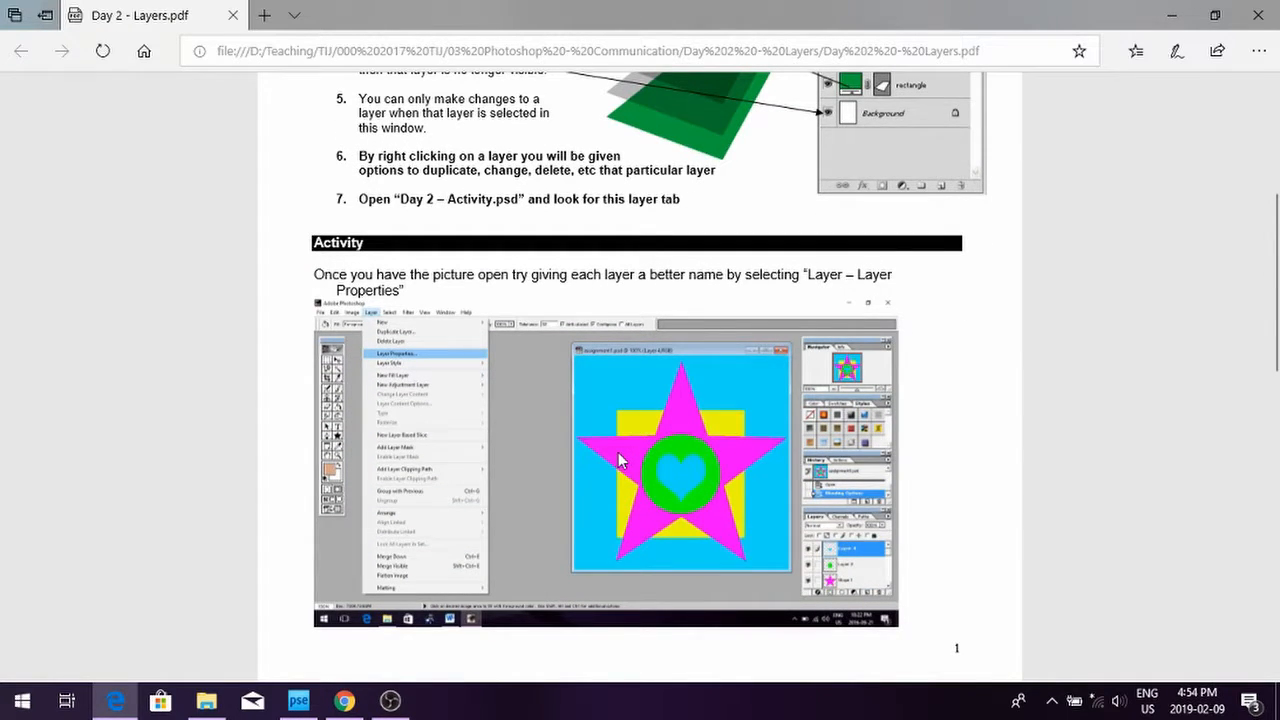
scroll(618, 452, "up", 2)
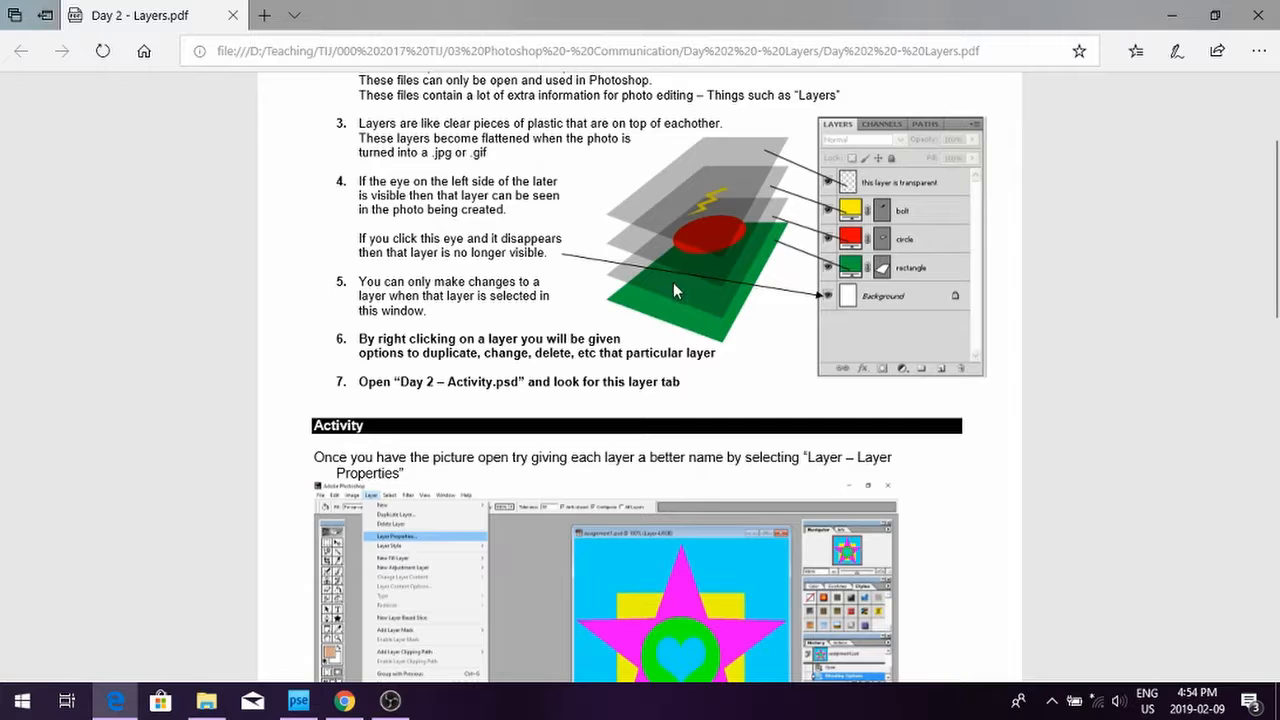
scroll(699, 316, "down", 8)
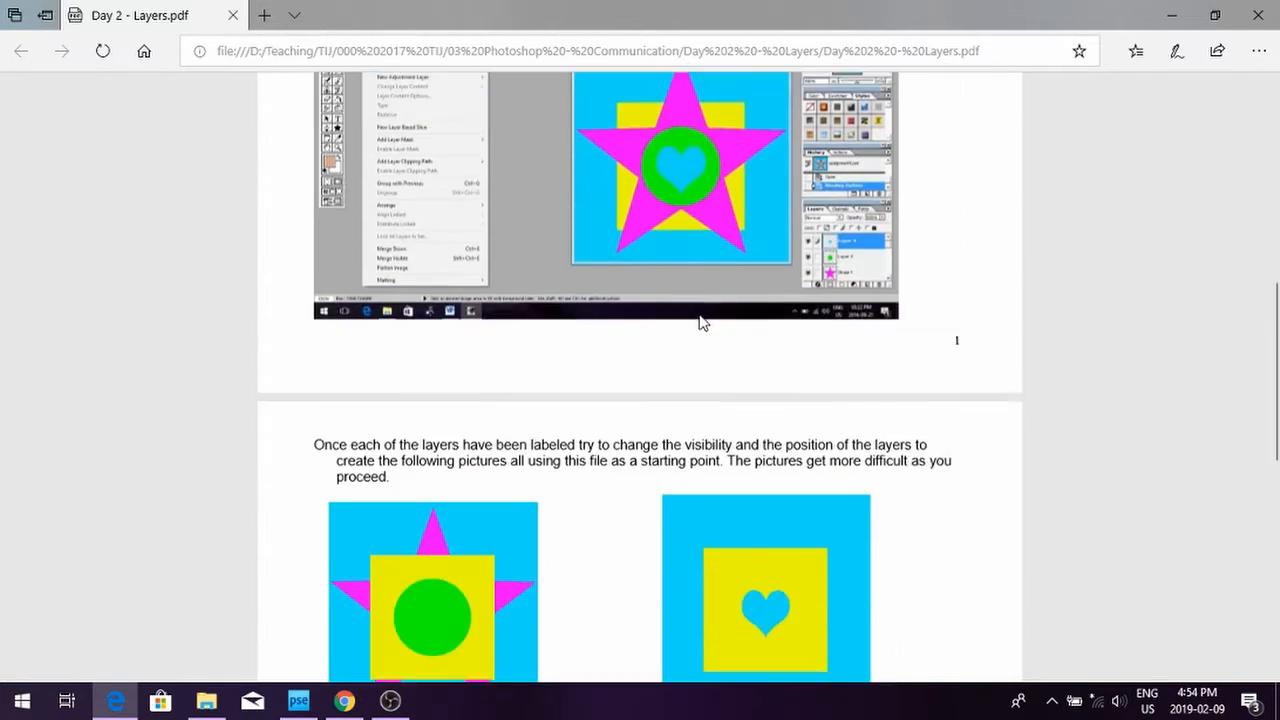
scroll(699, 321, "down", 1)
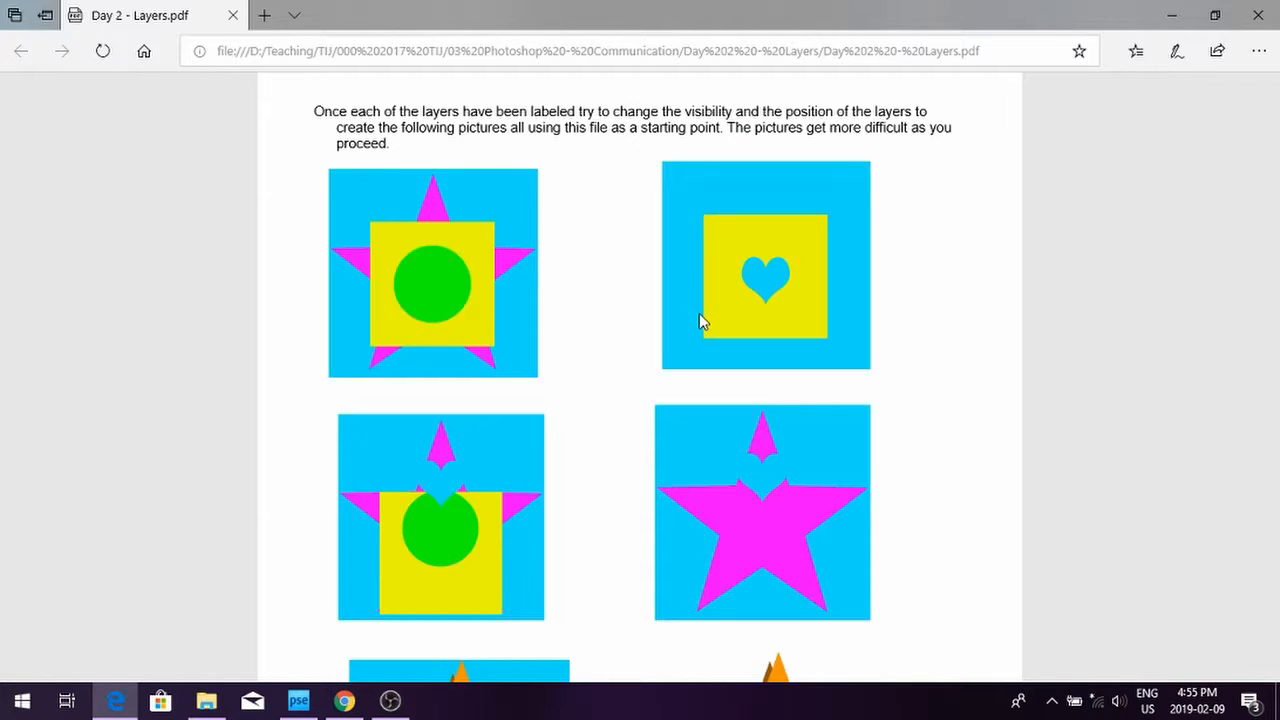
Shrink the PDF window from full screen, place it beside the Day 2 Activity image, and return to Photoshop Elements.
left_click(1215, 15)
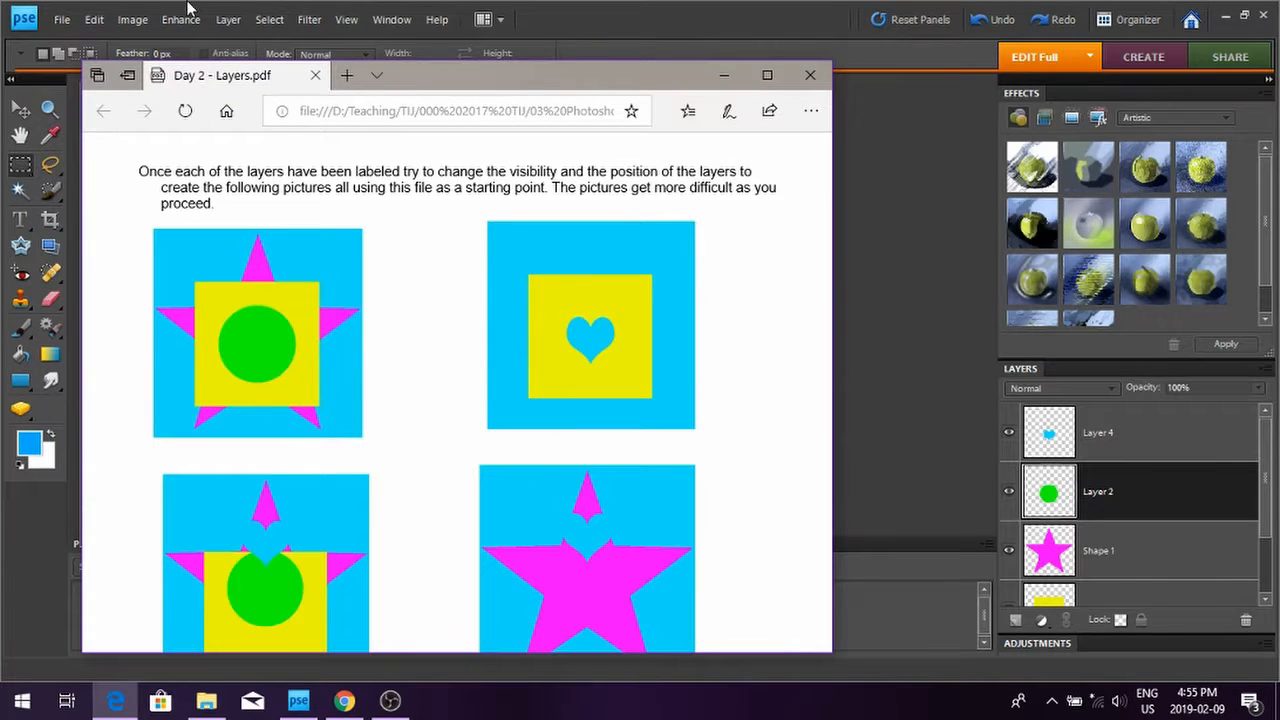
left_click_drag(426, 69, 912, 48)
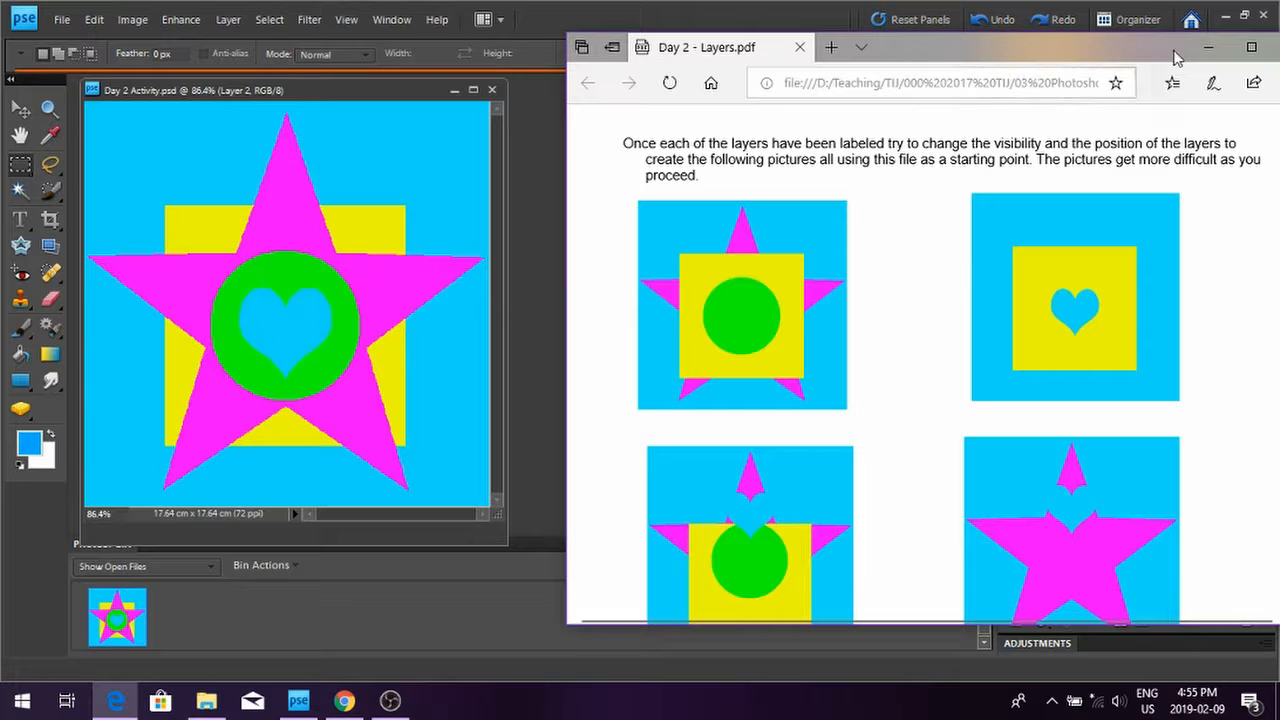
left_click(1210, 50)
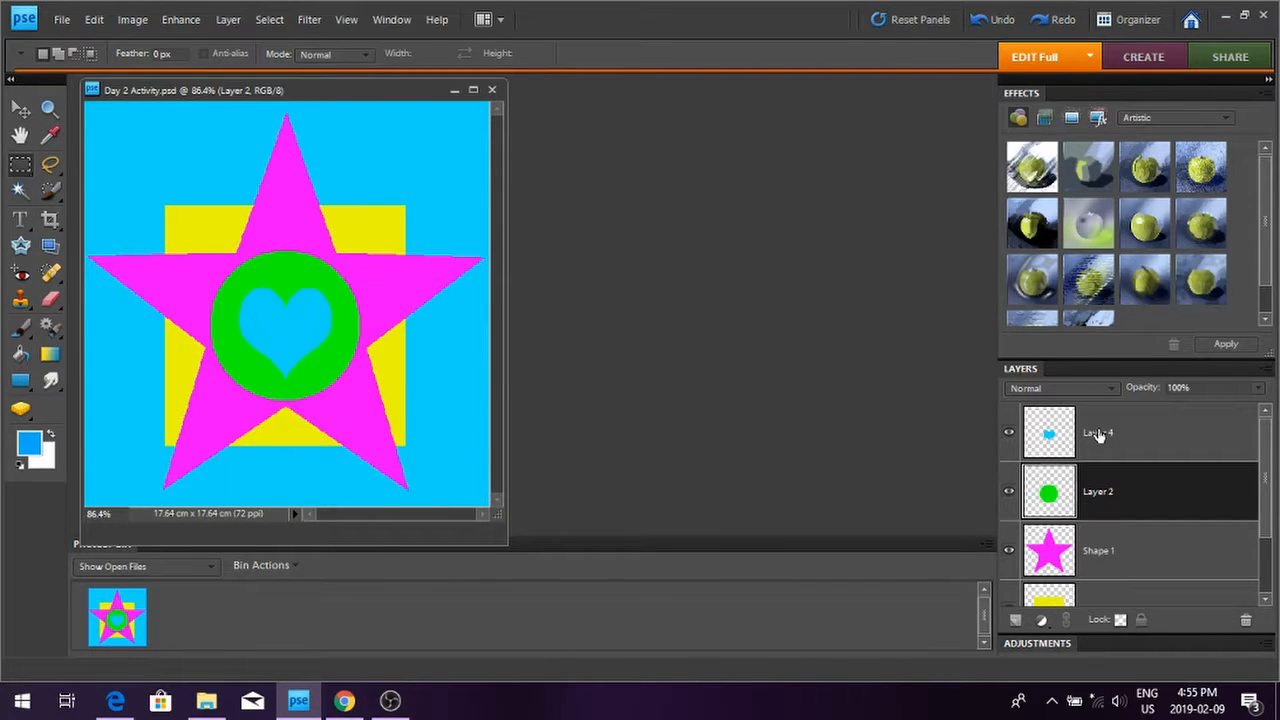
Rename the green circle's layer as Circle and the blue heart's layer as heart.
double_click(1101, 492)
type("Circle")
key("Return")
double_click(1098, 432)
type("h")
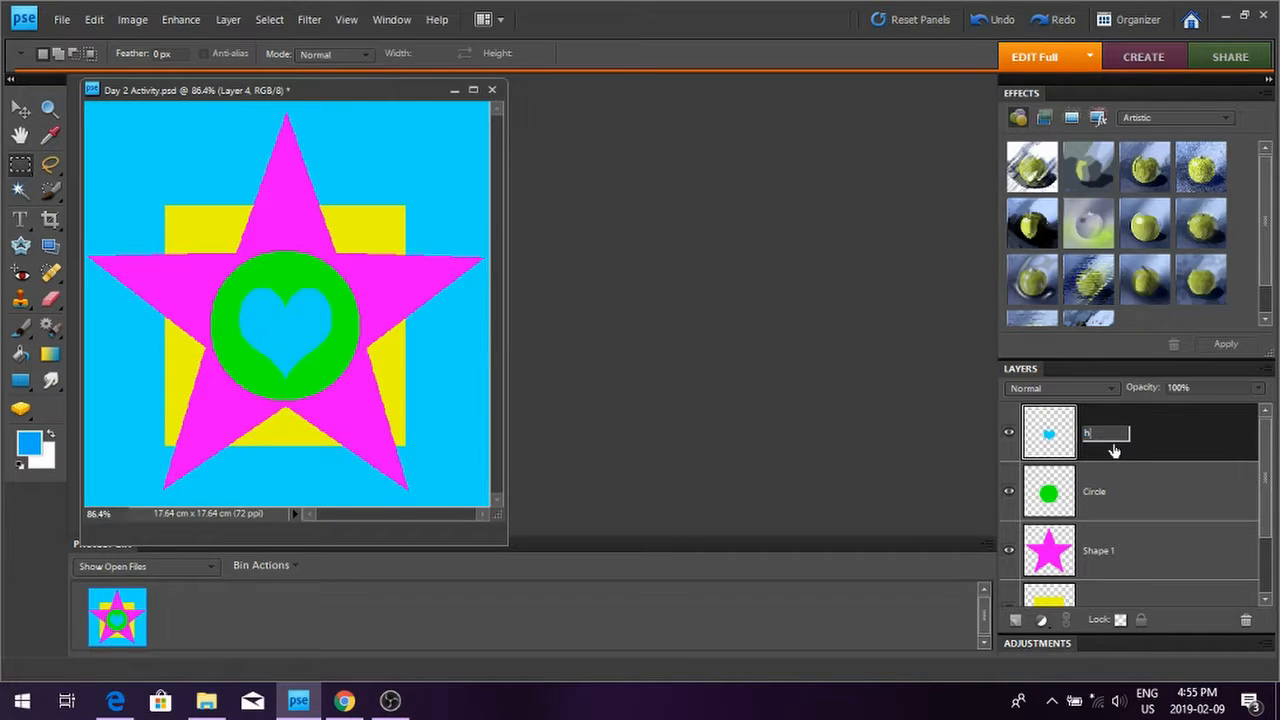
type("eart")
key("Return")
Move the heart layer below the Circle layer, and return it to the top of the layer stack.
left_click(1079, 472)
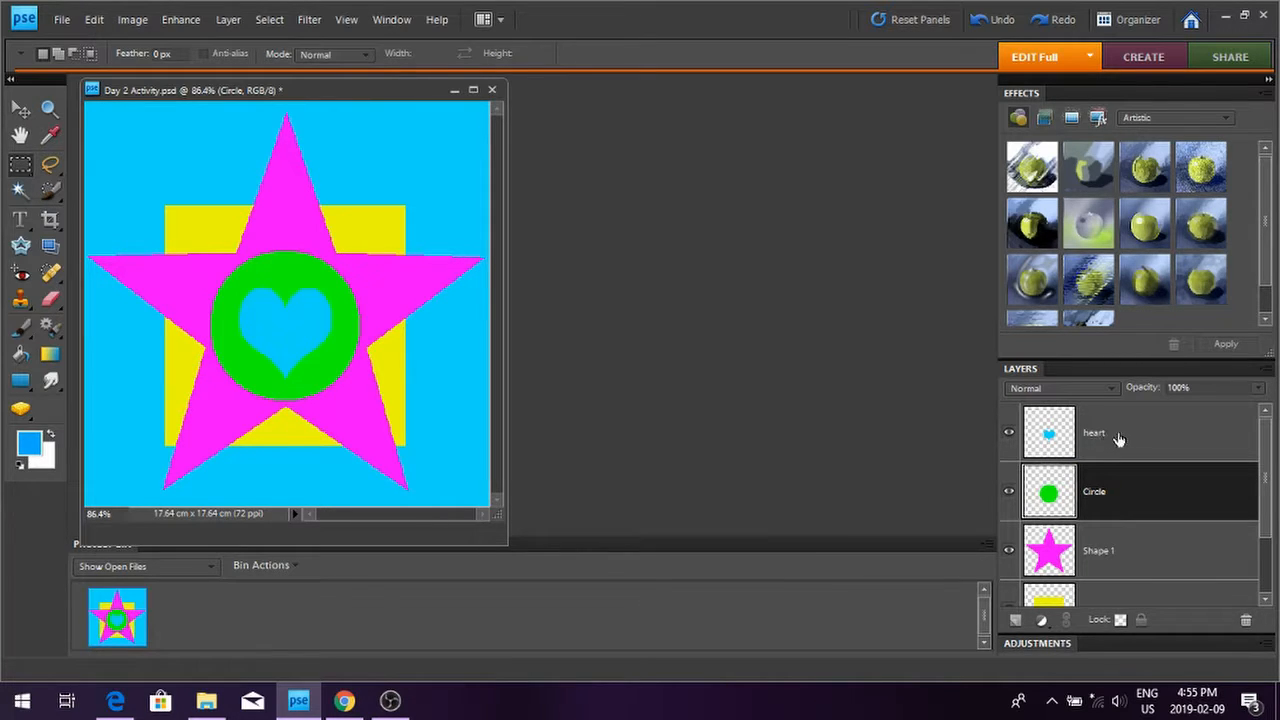
left_click_drag(1126, 438, 1149, 522)
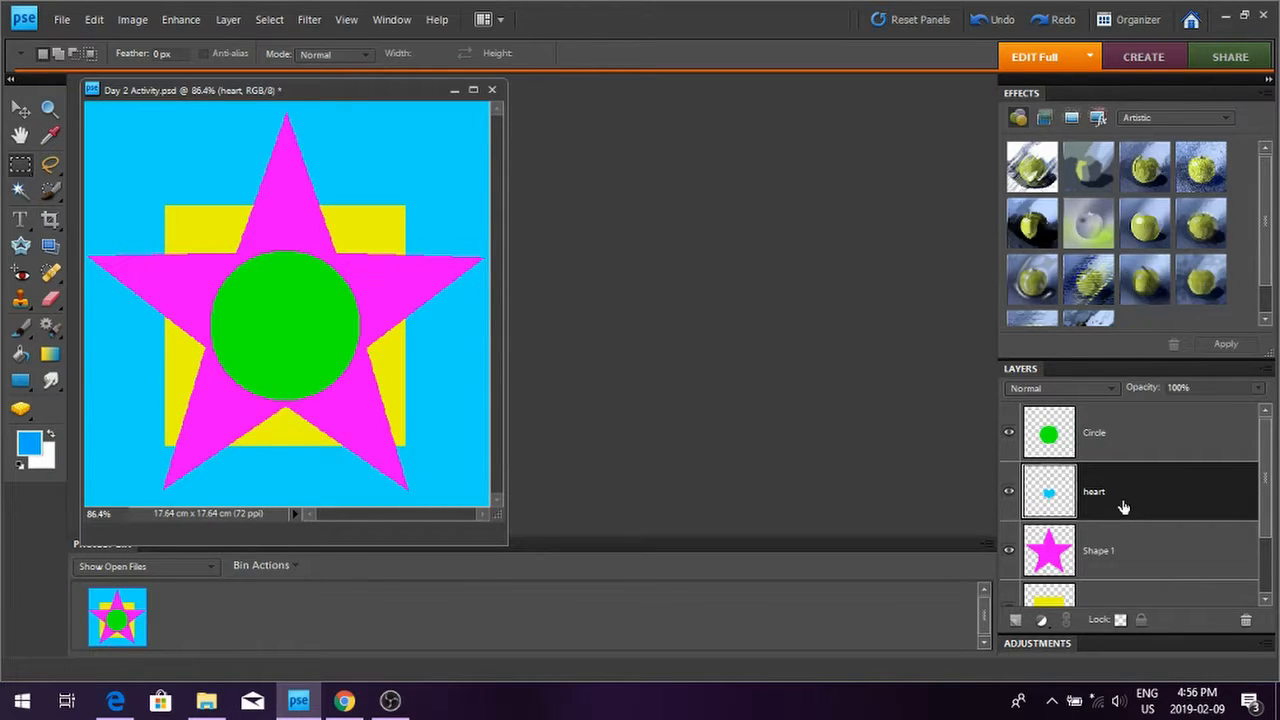
left_click_drag(1123, 508, 1112, 413)
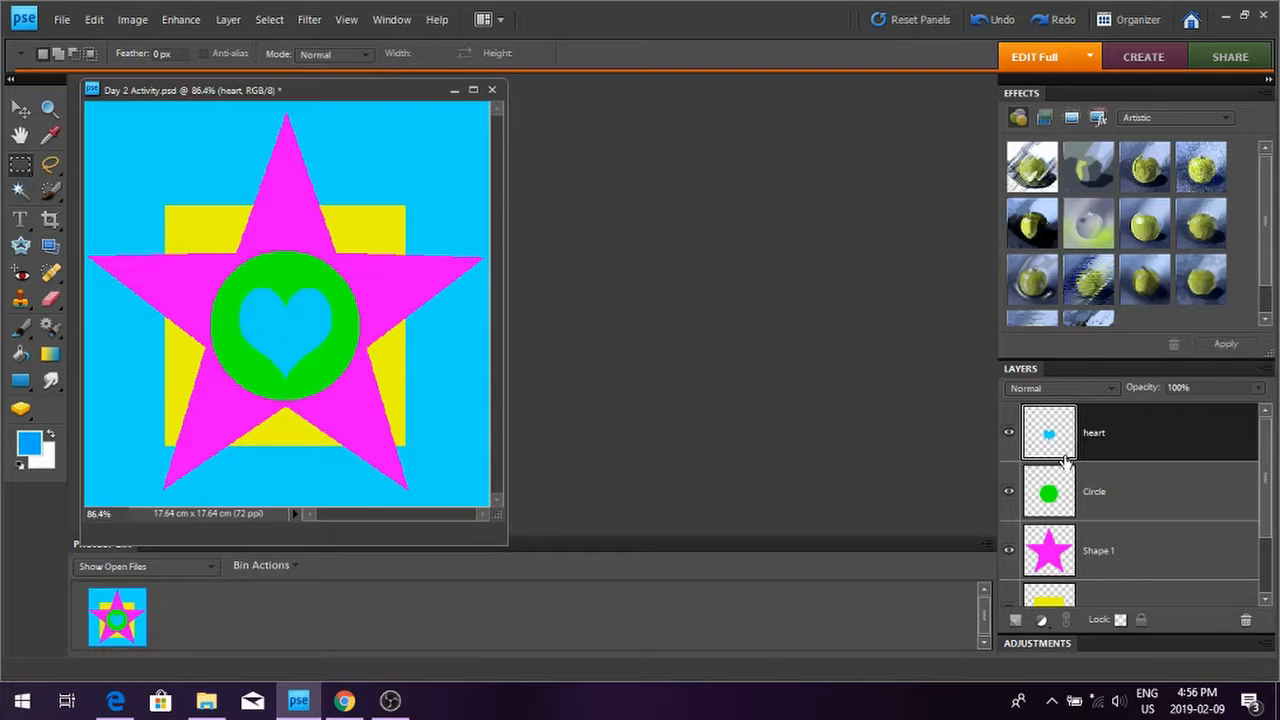
Hide the heart layer and move the yellow square's layer above the pink star layer.
left_click(1009, 437)
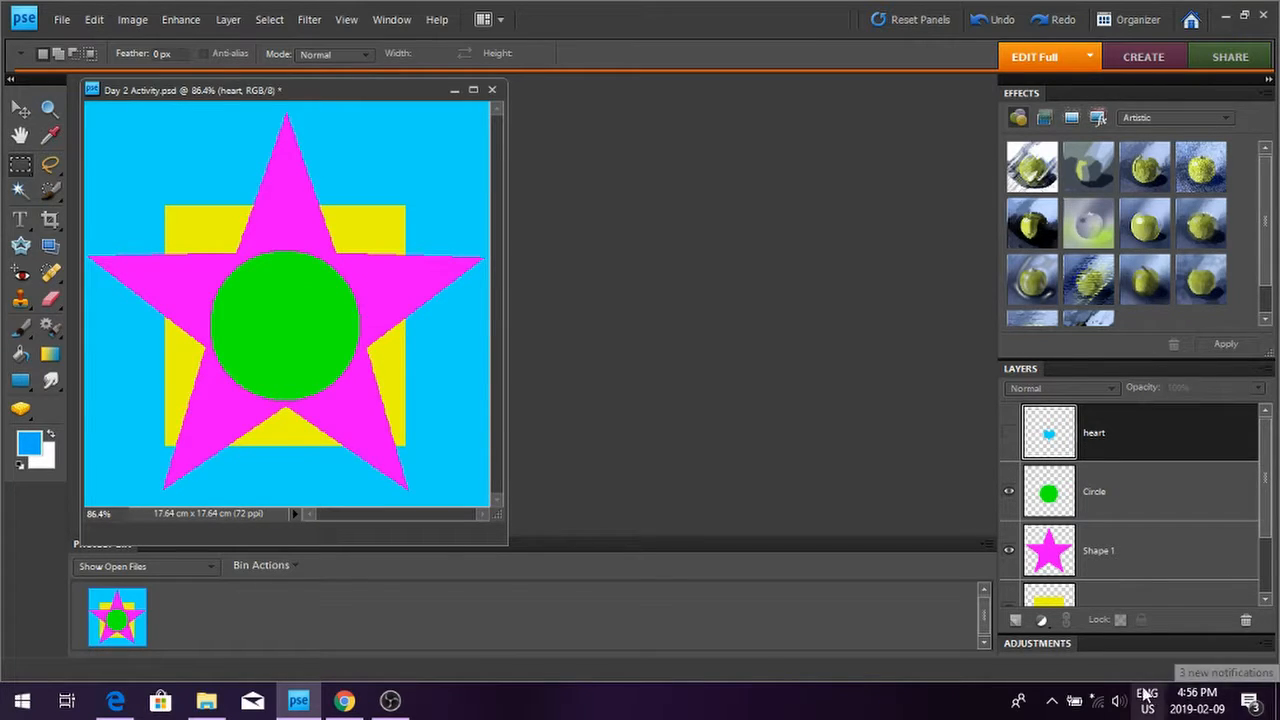
left_click_drag(1100, 598, 1100, 550)
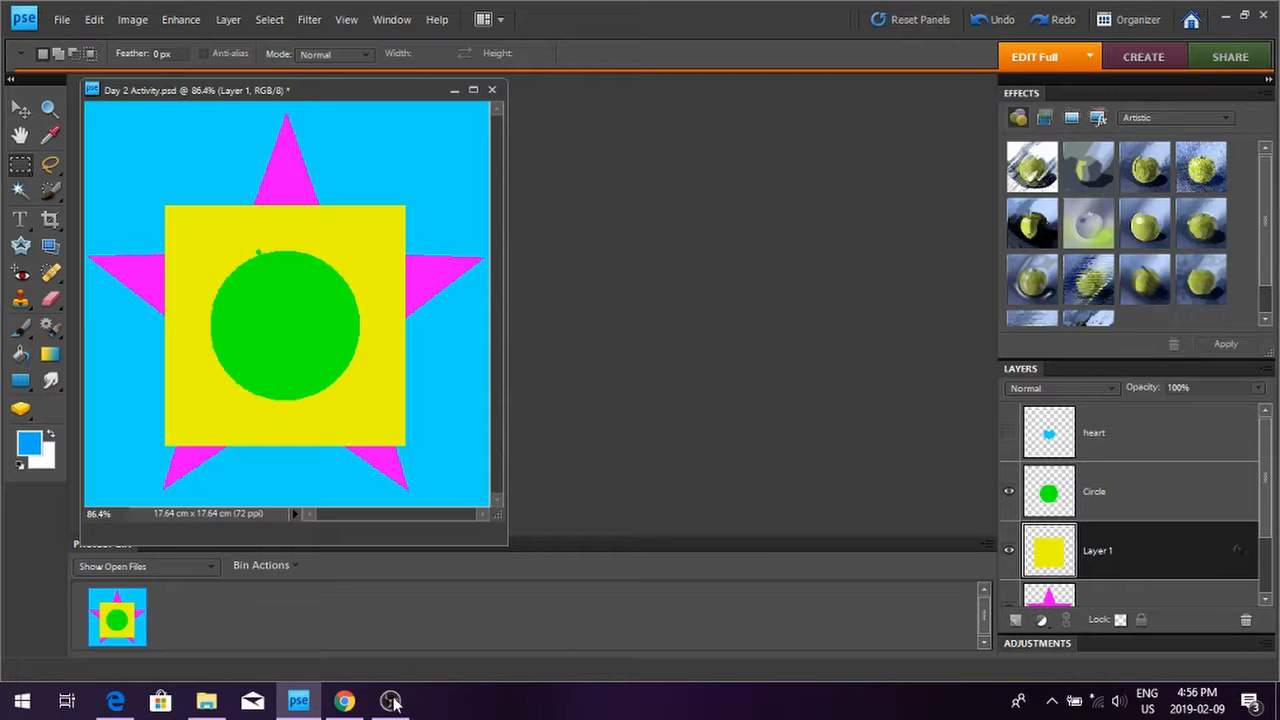
Switch to Edge to examine the remaining target pictures in the PDF, including the orange stars, and return to Photoshop Elements.
left_click(113, 706)
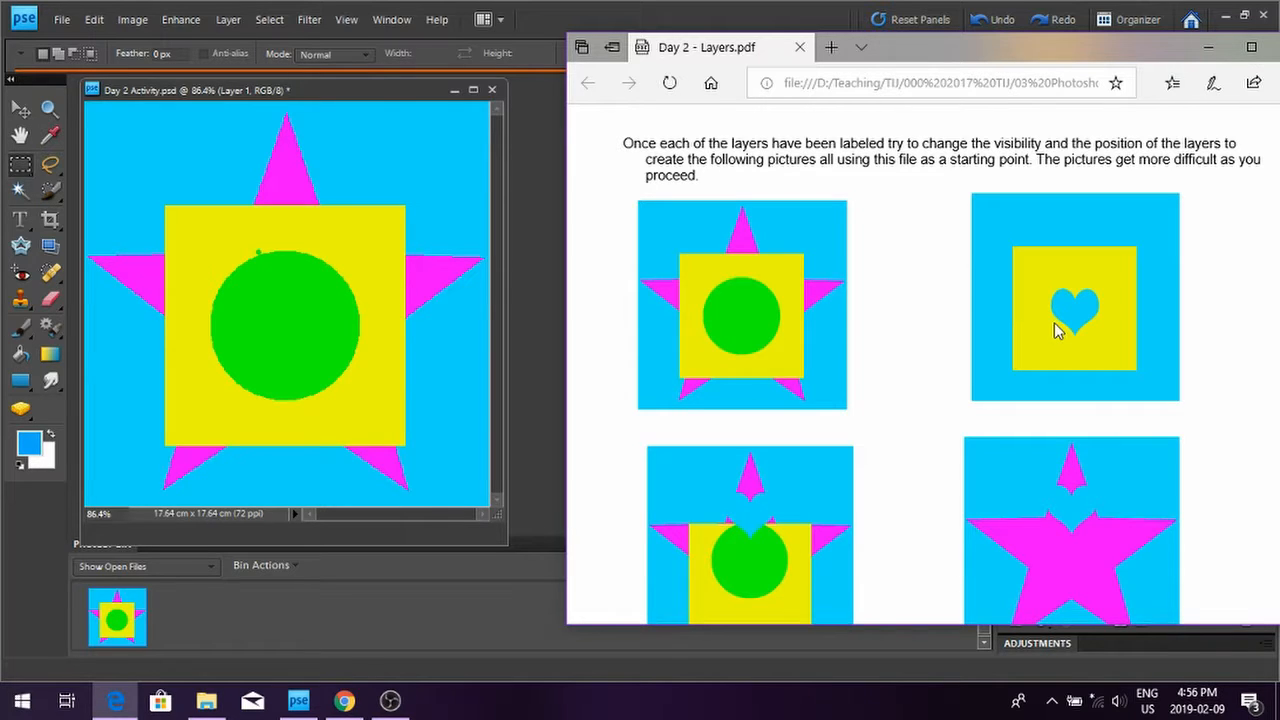
scroll(1007, 331, "down", 5)
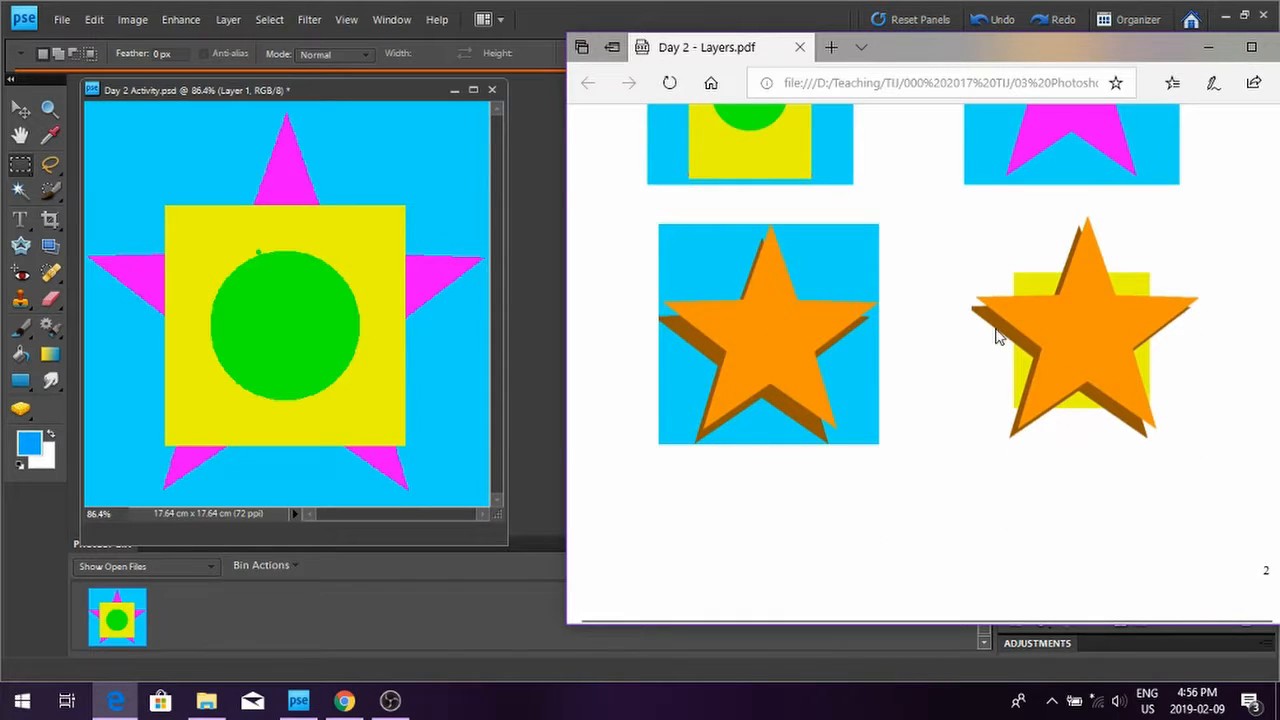
scroll(997, 336, "up", 1)
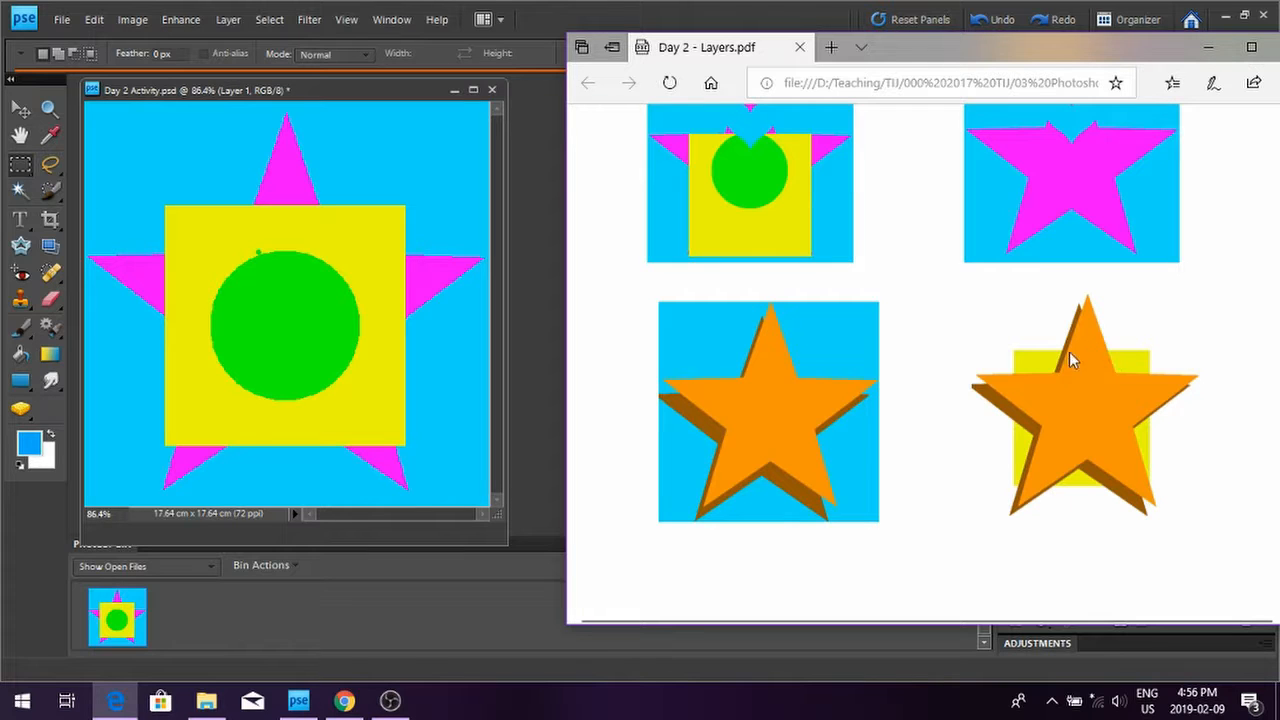
left_click(1203, 50)
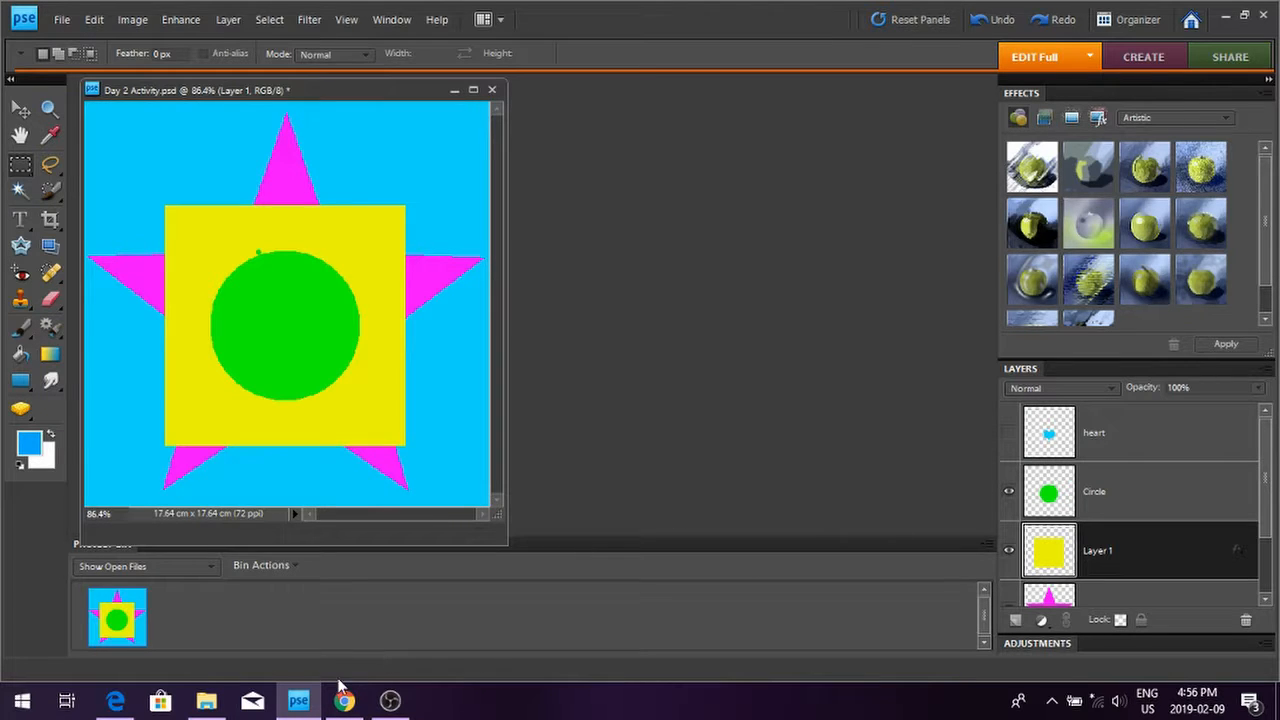
left_click(116, 701)
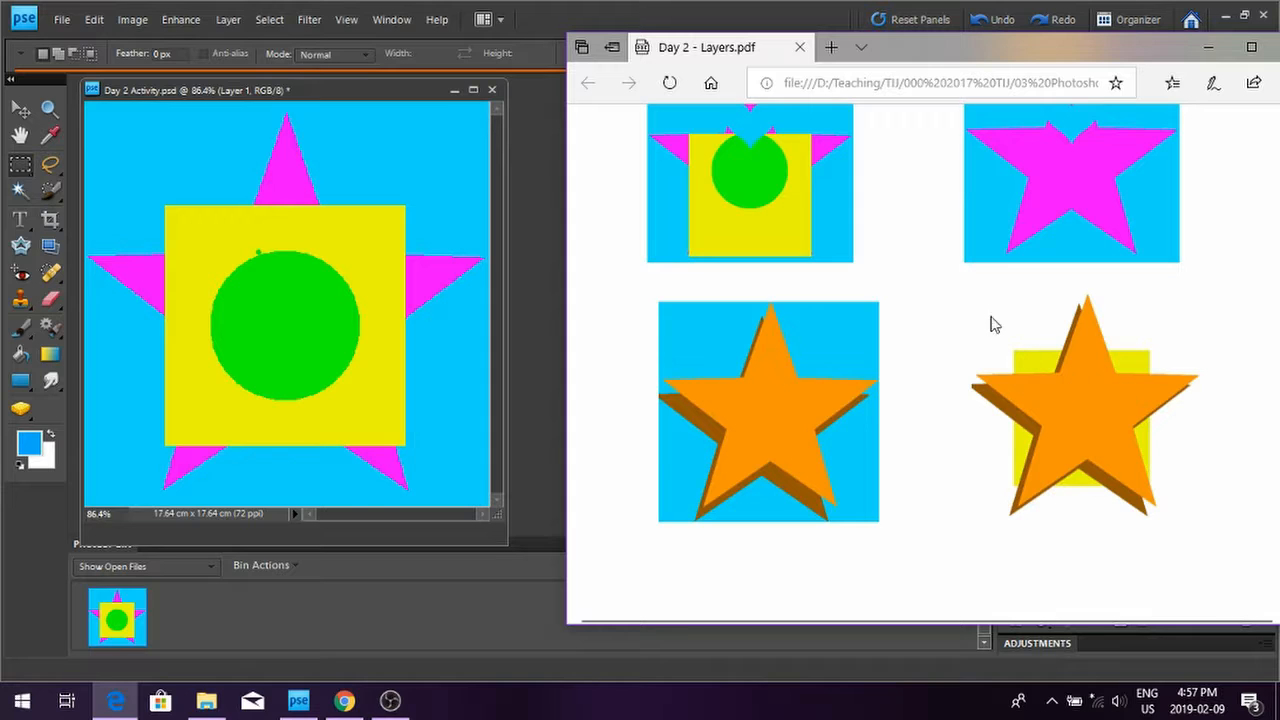
left_click(331, 89)
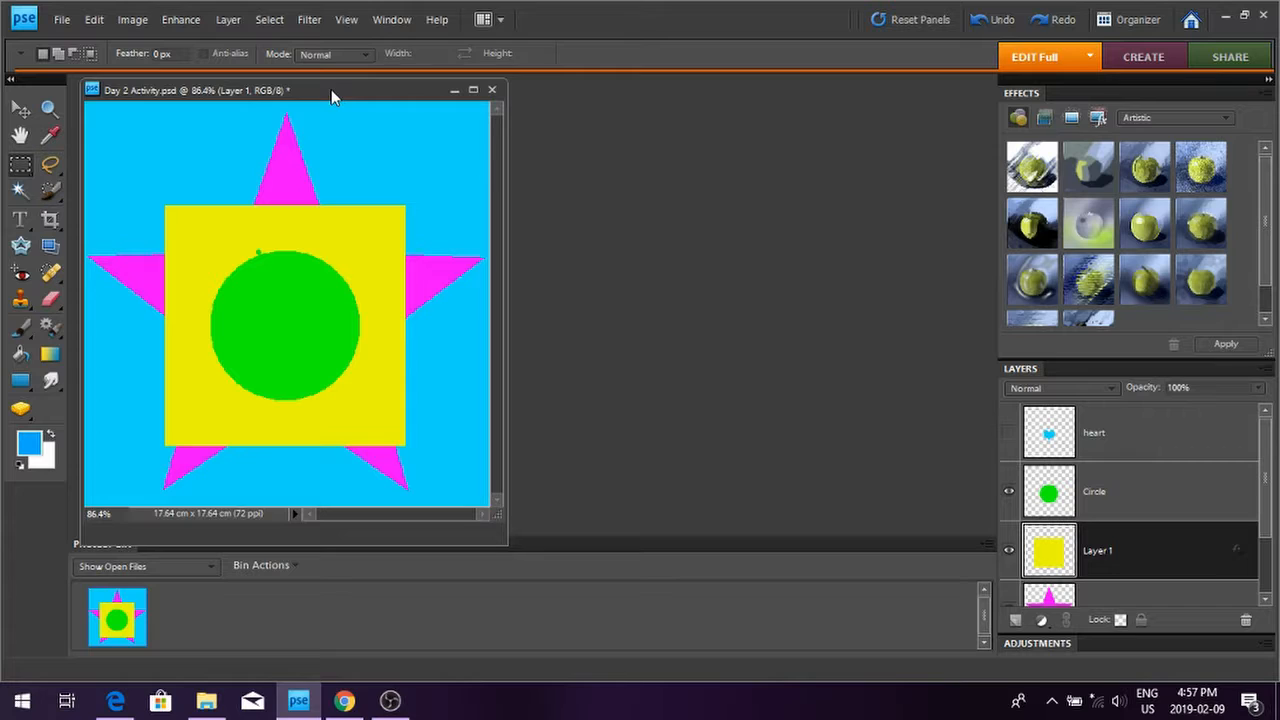
Hide the Circle layer and move the star layer Shape 1 above the yellow square's layer.
left_click(1009, 493)
scroll(1085, 585, "down", 3)
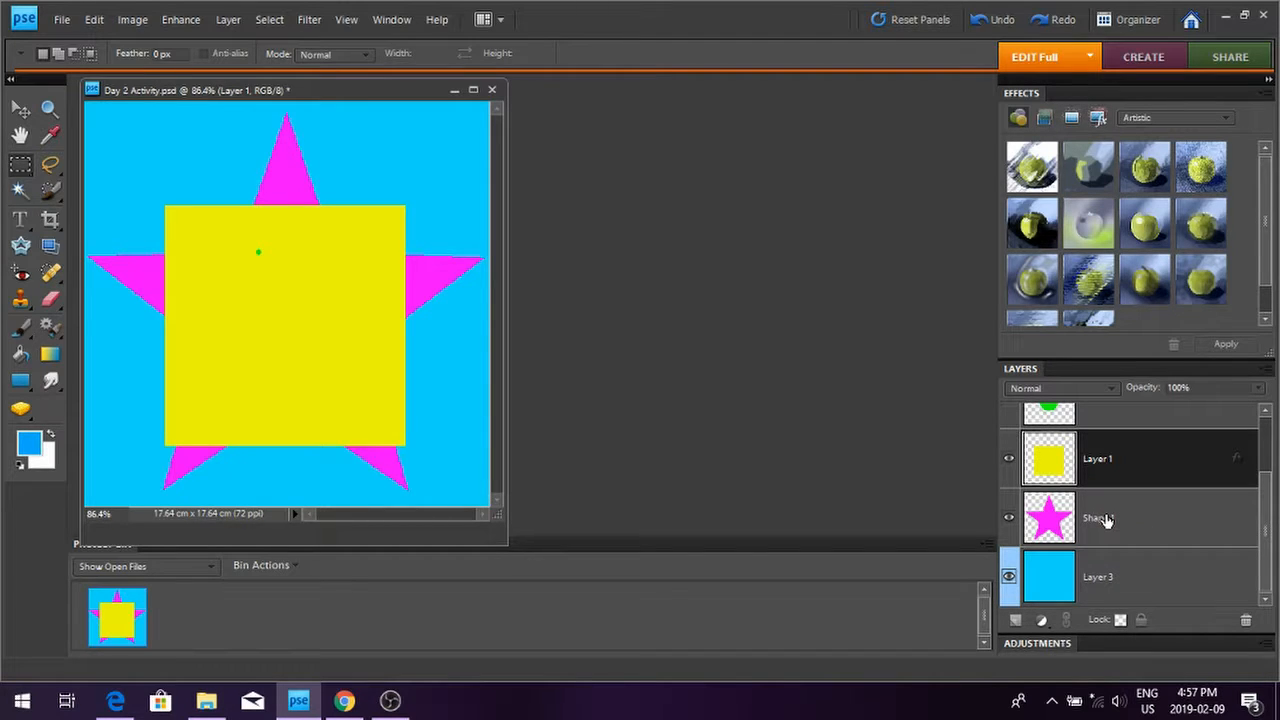
left_click_drag(1100, 517, 1095, 426)
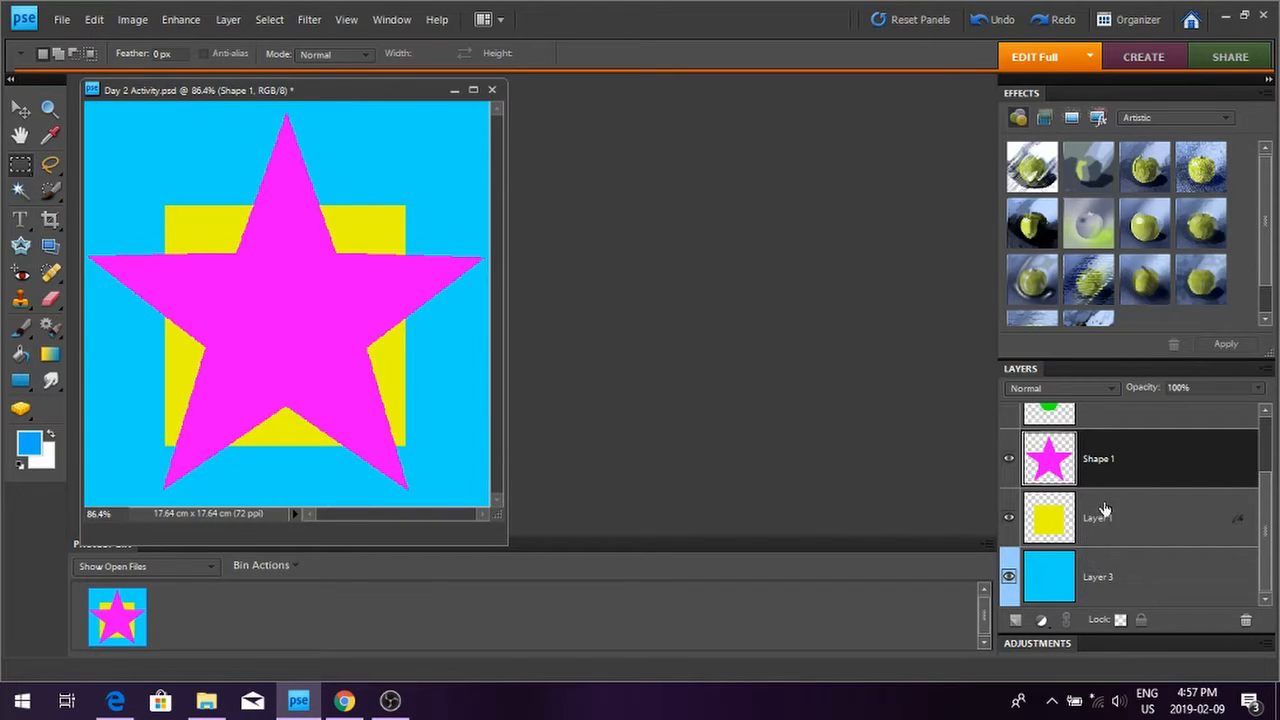
Check the orange star target in the PDF, duplicate the Shape 1 star layer, and offset the copy slightly up and to the right.
left_click(115, 703)
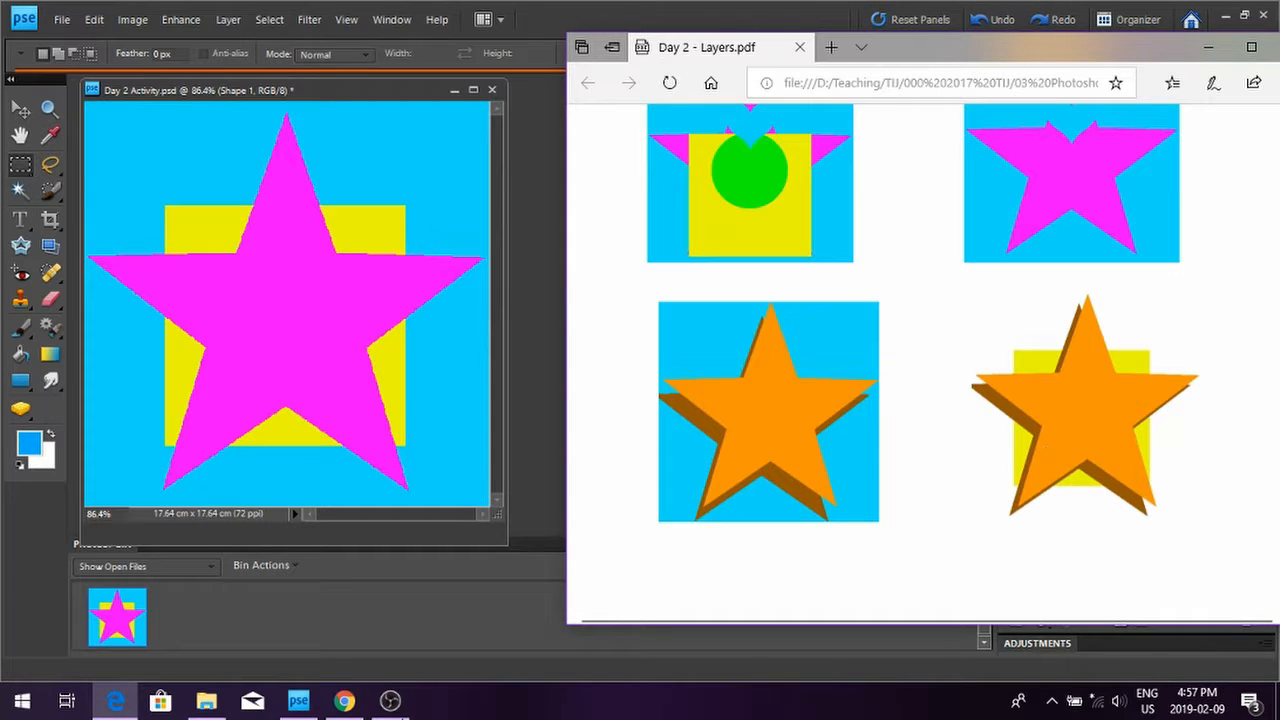
left_click(1208, 47)
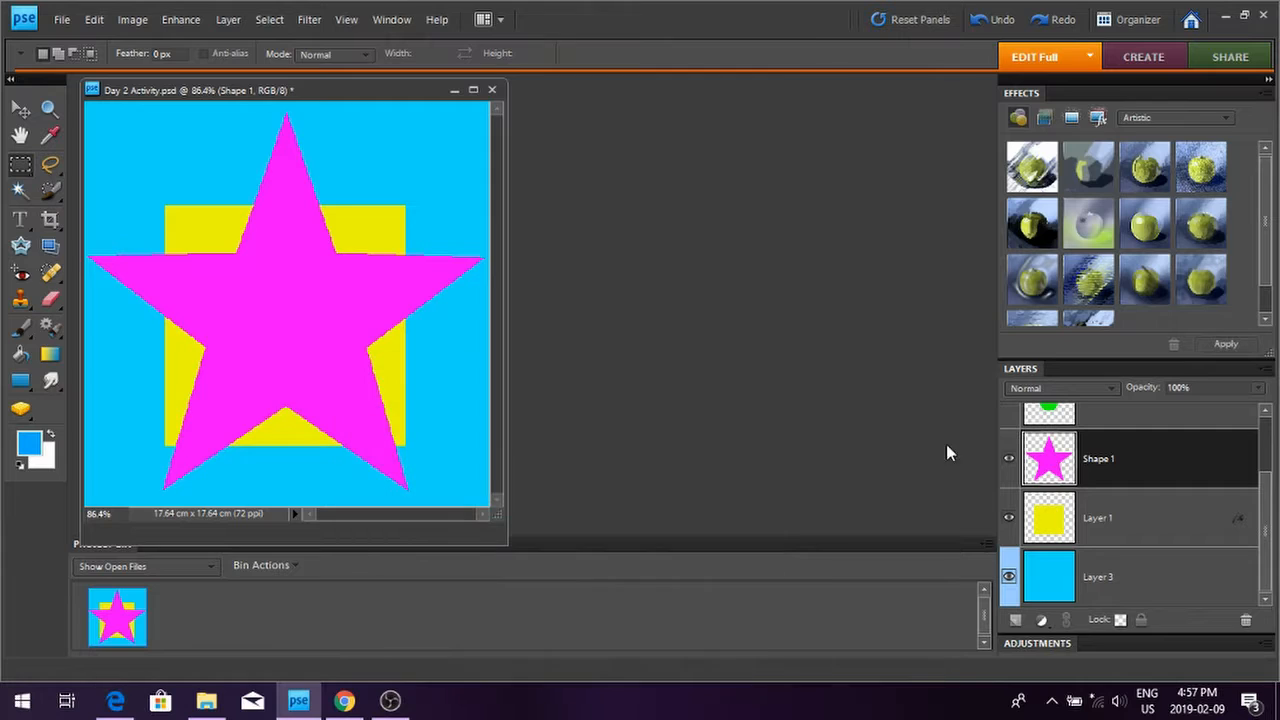
right_click(1124, 476)
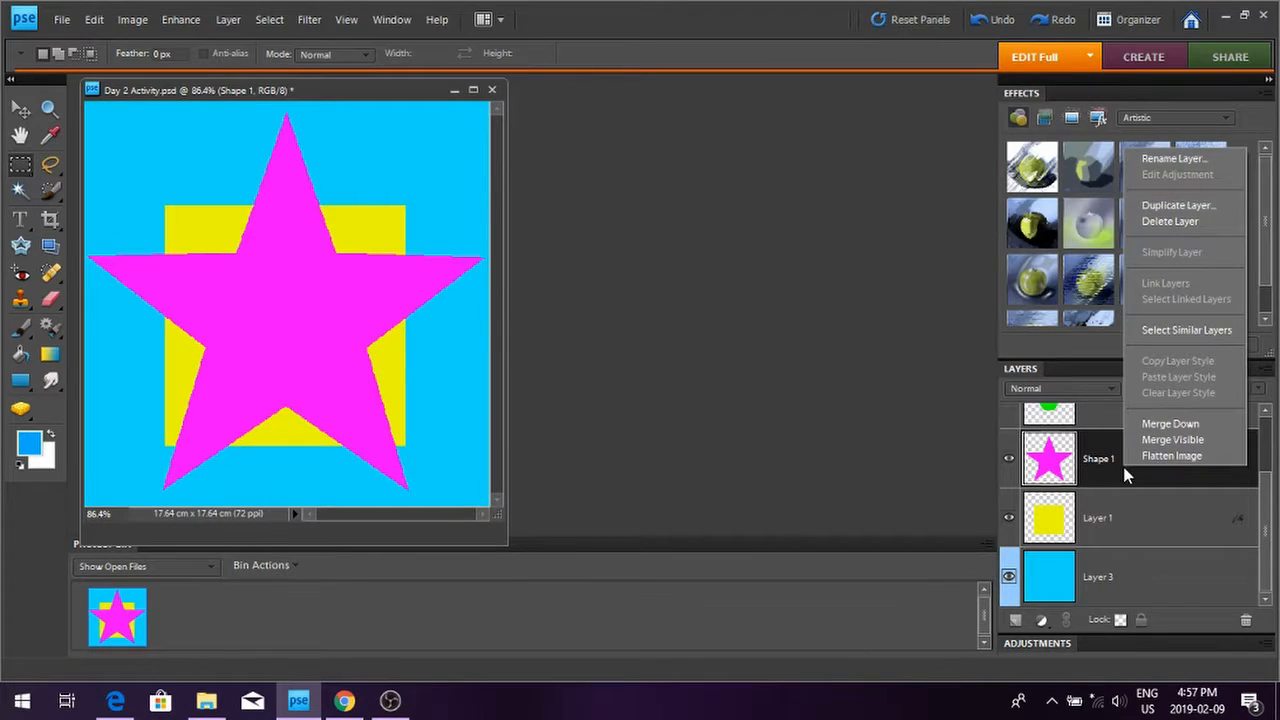
left_click(1167, 206)
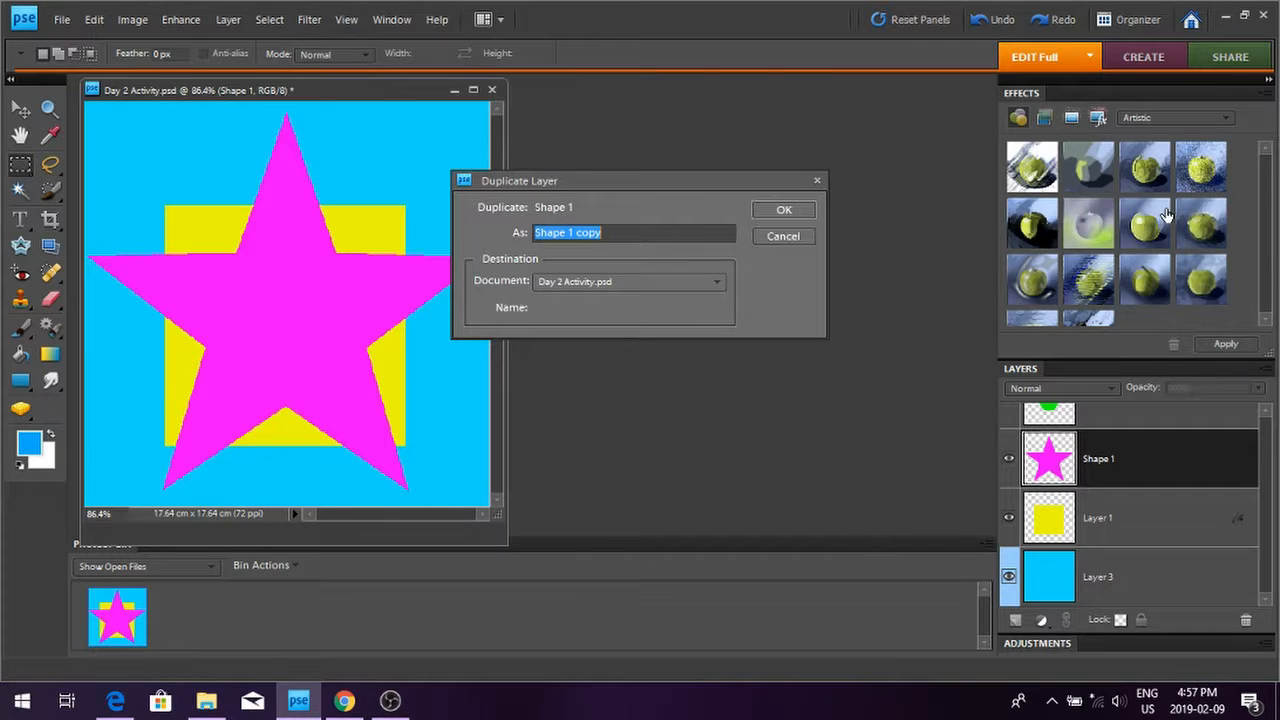
left_click(797, 213)
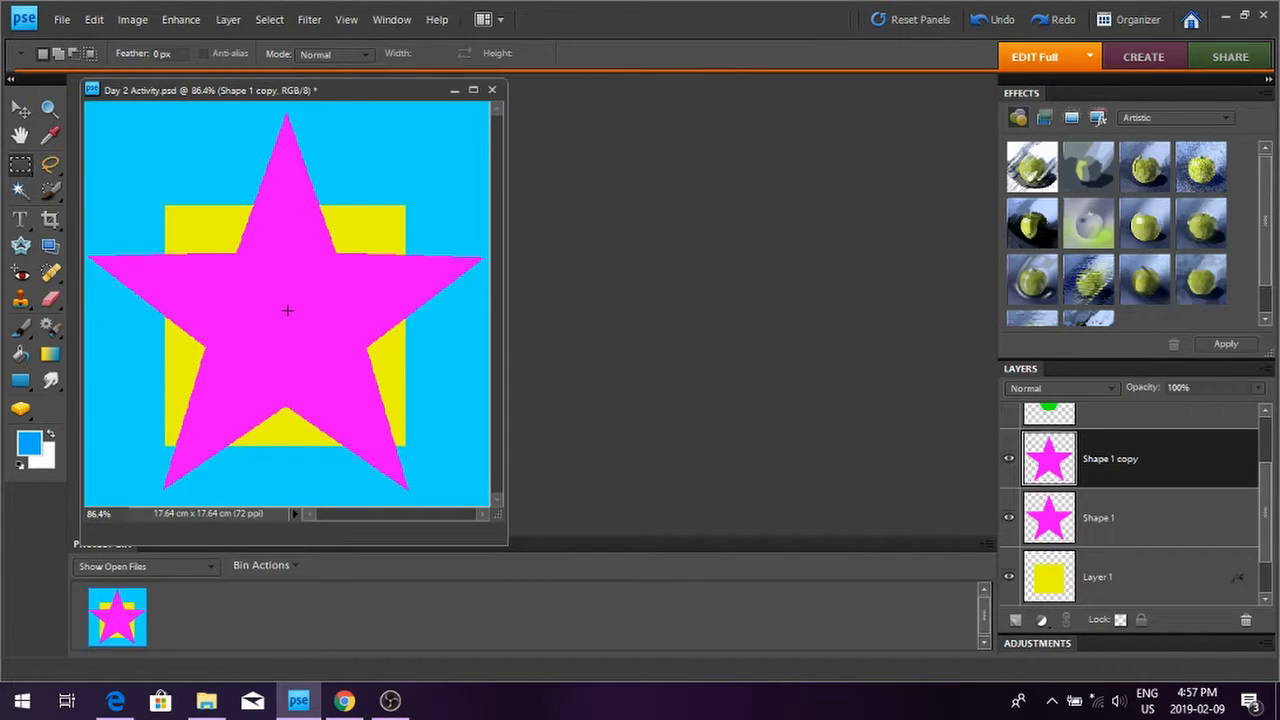
left_click(21, 109)
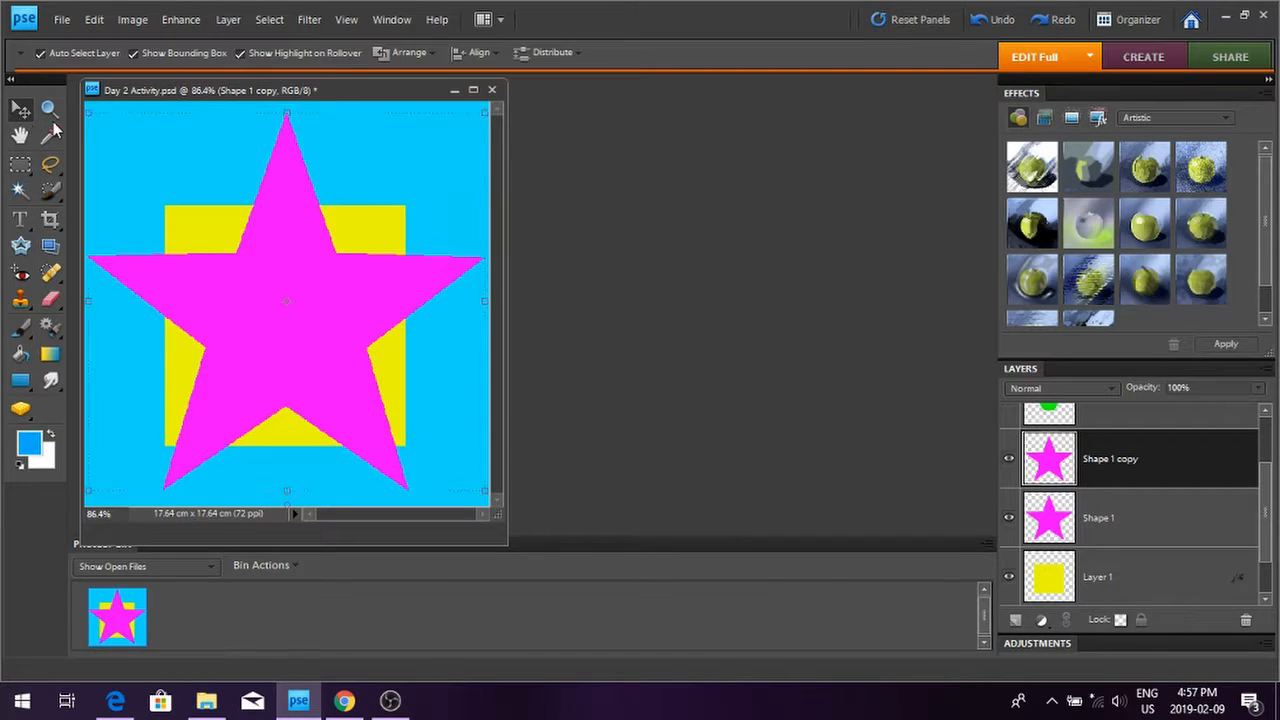
left_click_drag(267, 335, 305, 309)
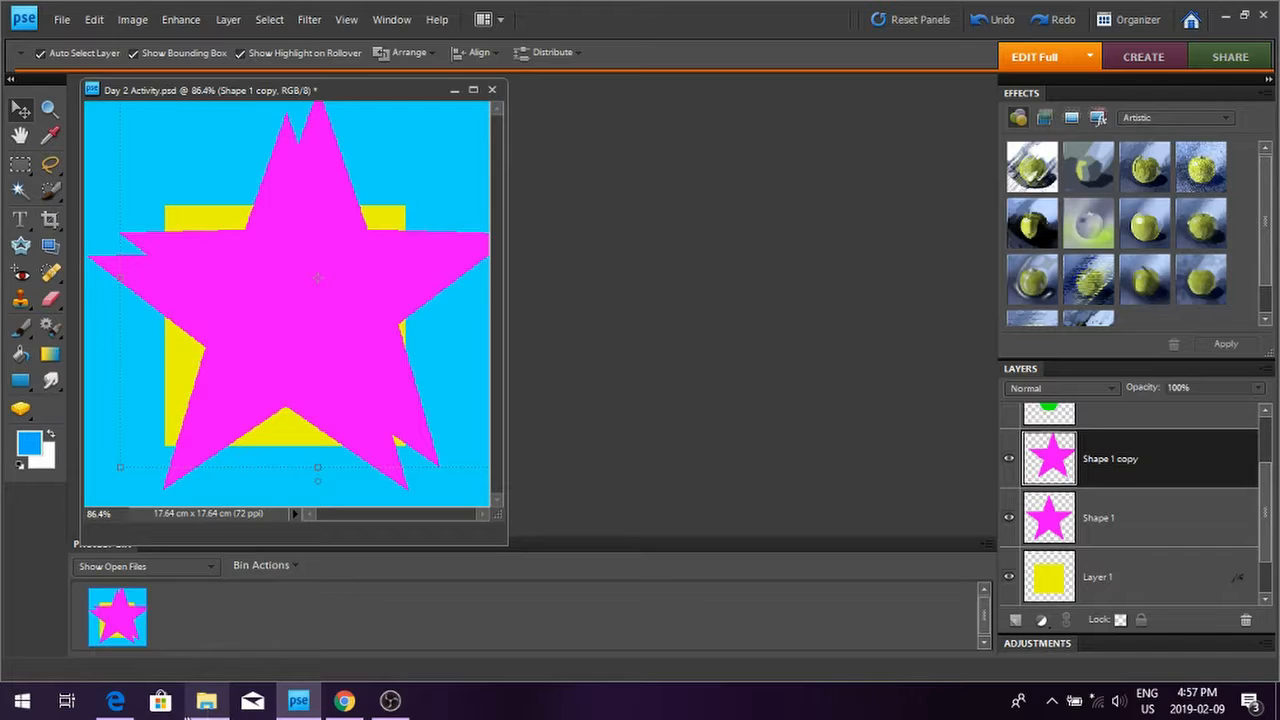
Check the orange star target in the PDF, set the foreground color to orange ffae00, and fill the Shape 1 copy star with it.
left_click(116, 700)
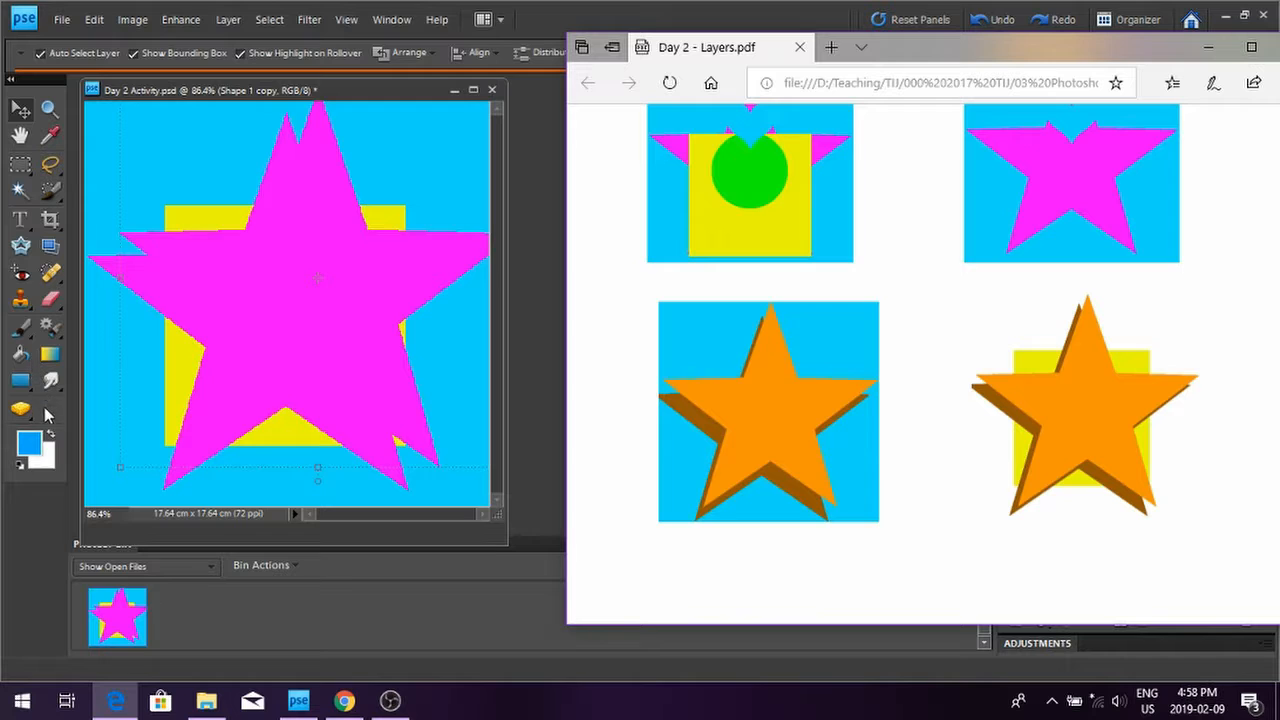
left_click(33, 450)
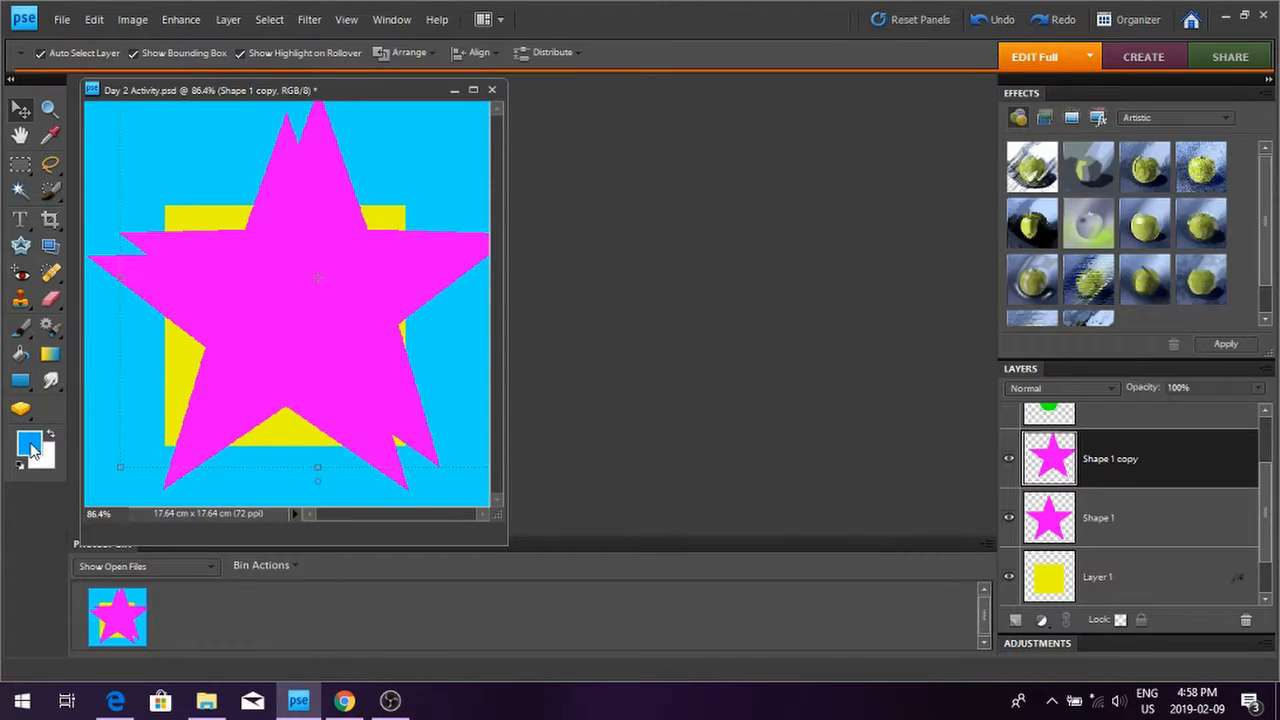
left_click(31, 446)
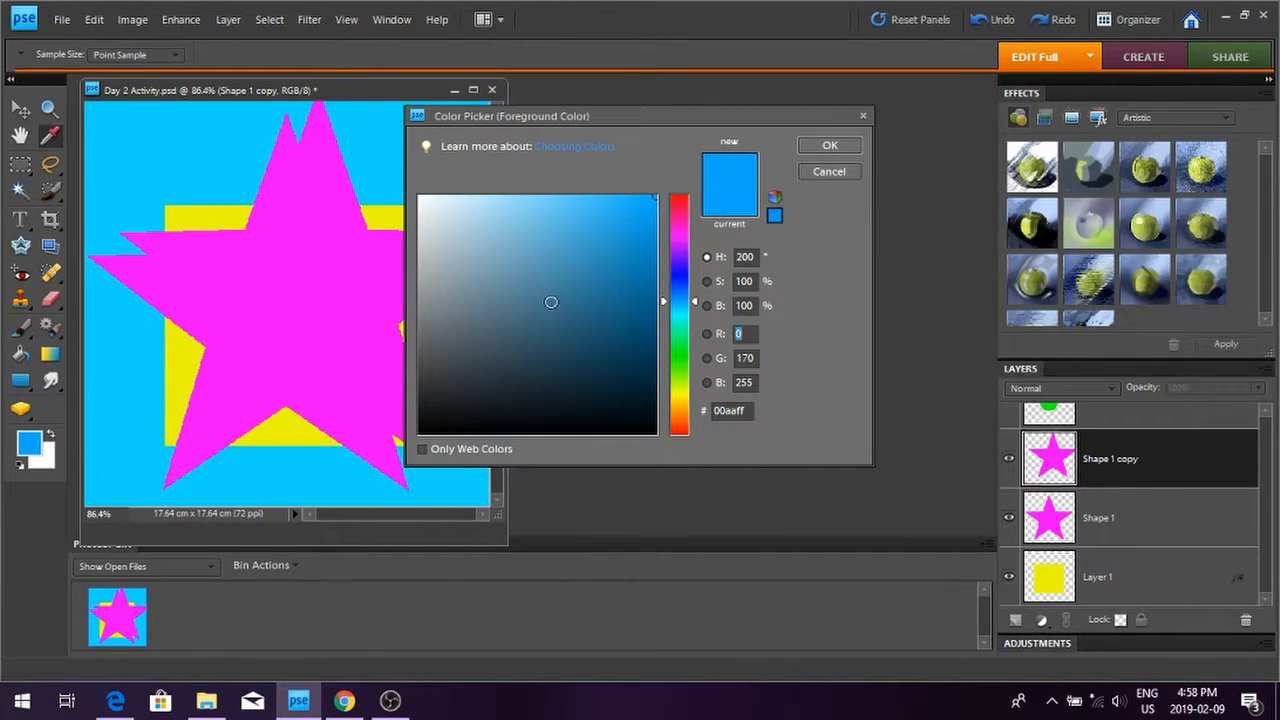
left_click(681, 413)
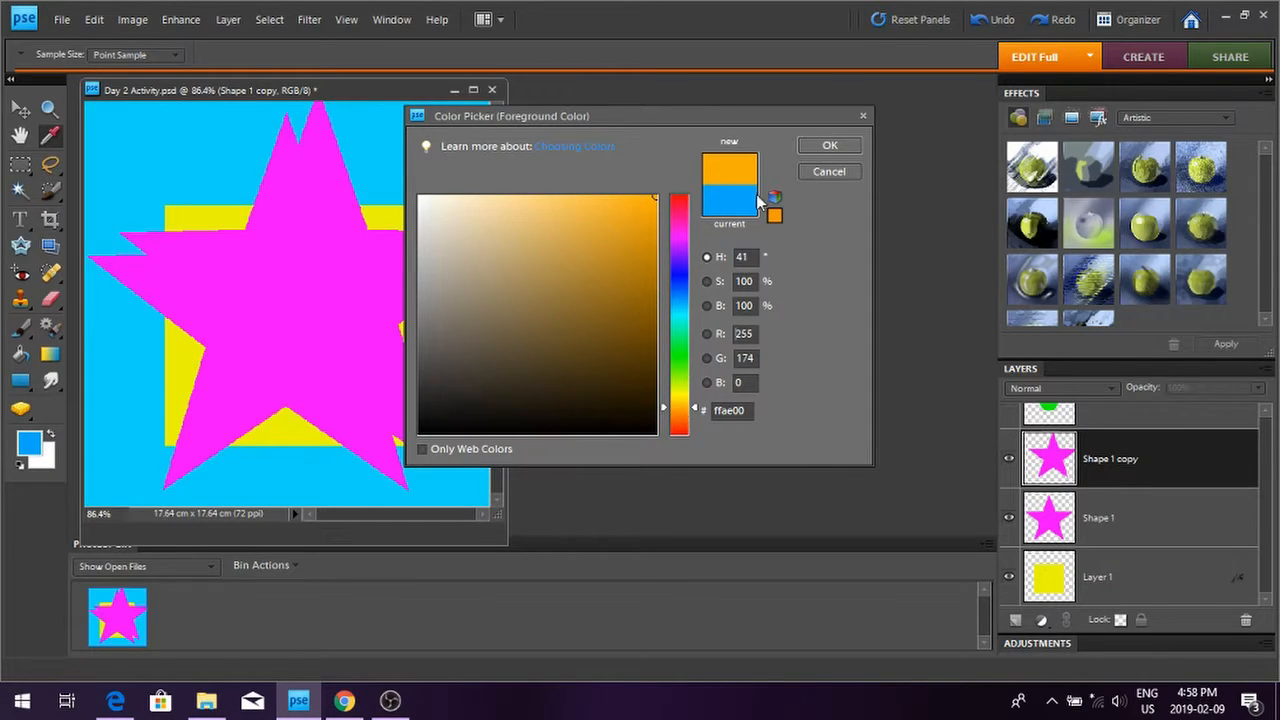
left_click(831, 145)
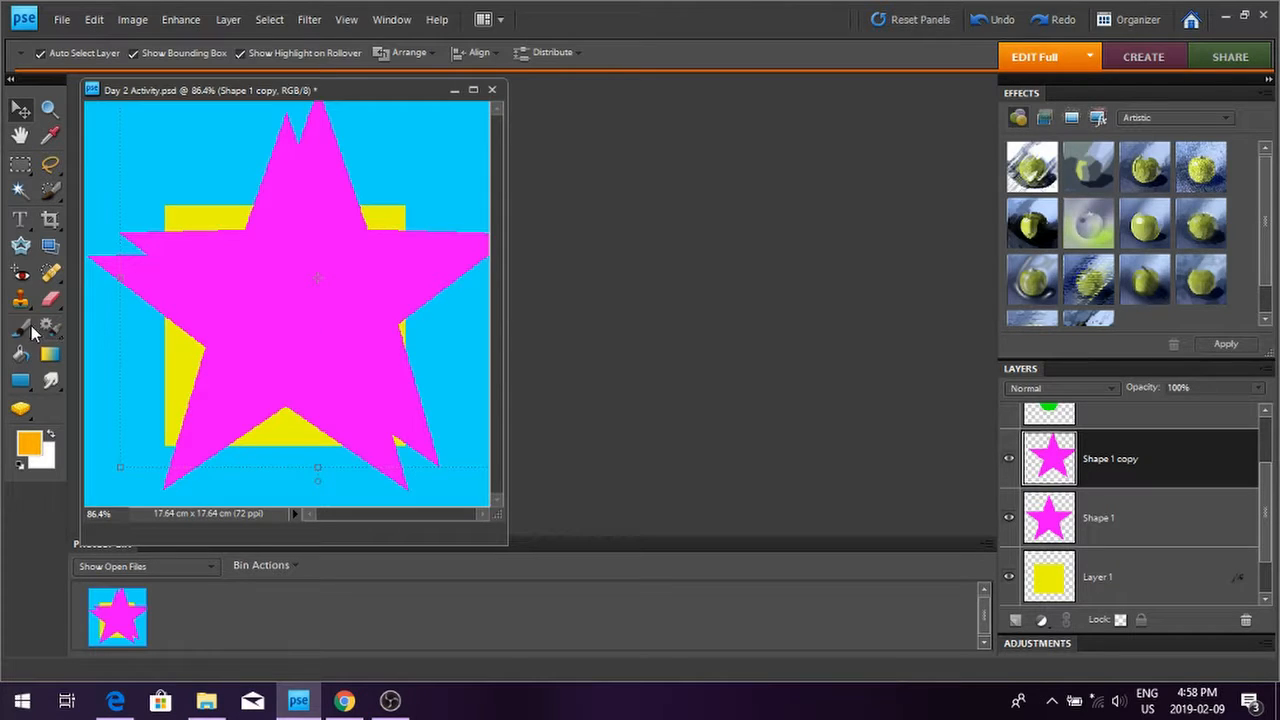
left_click(20, 354)
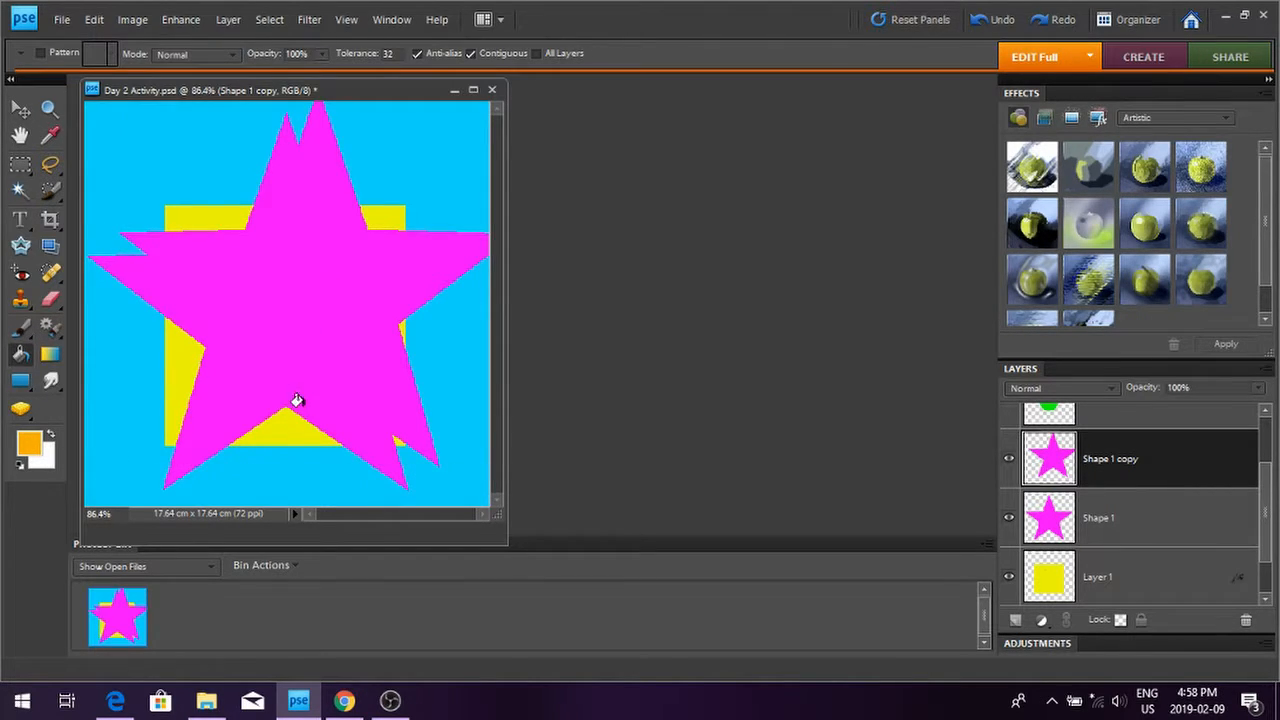
left_click(335, 291)
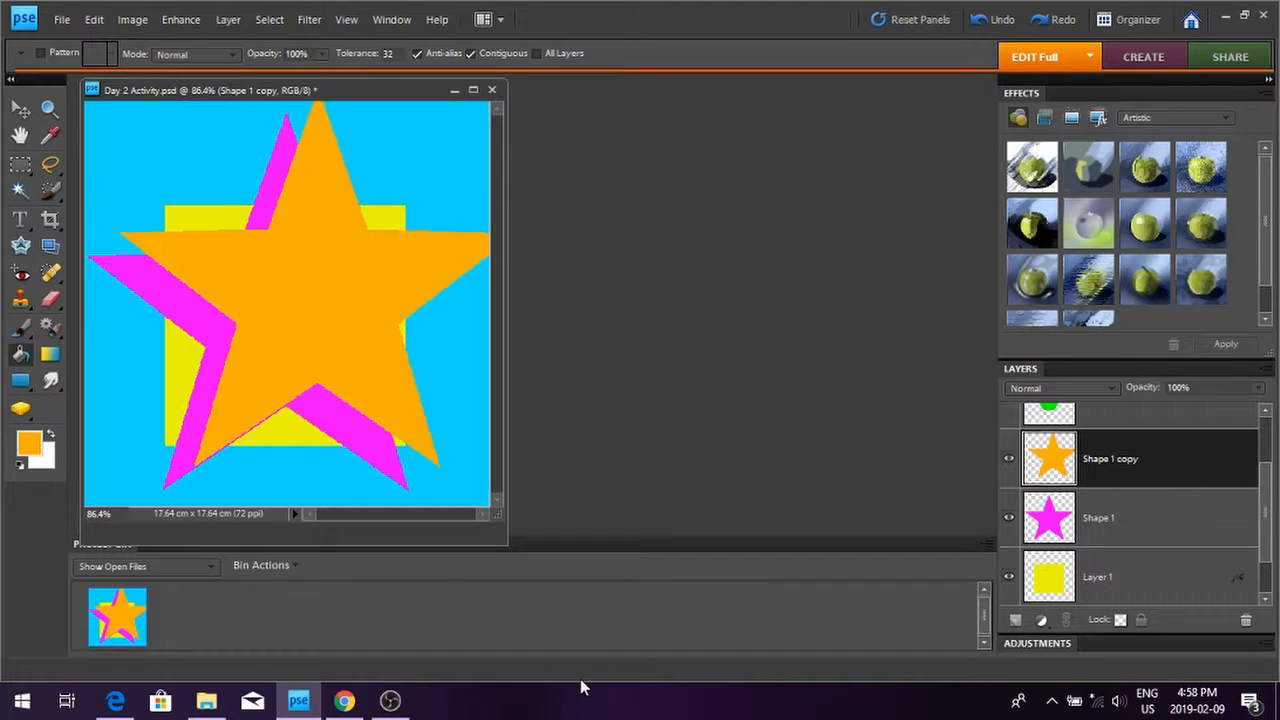
Hide the Shape 1 copy layer, check the shadow star in the PDF, and set the foreground color to dark brown 5e4101.
left_click(1008, 460)
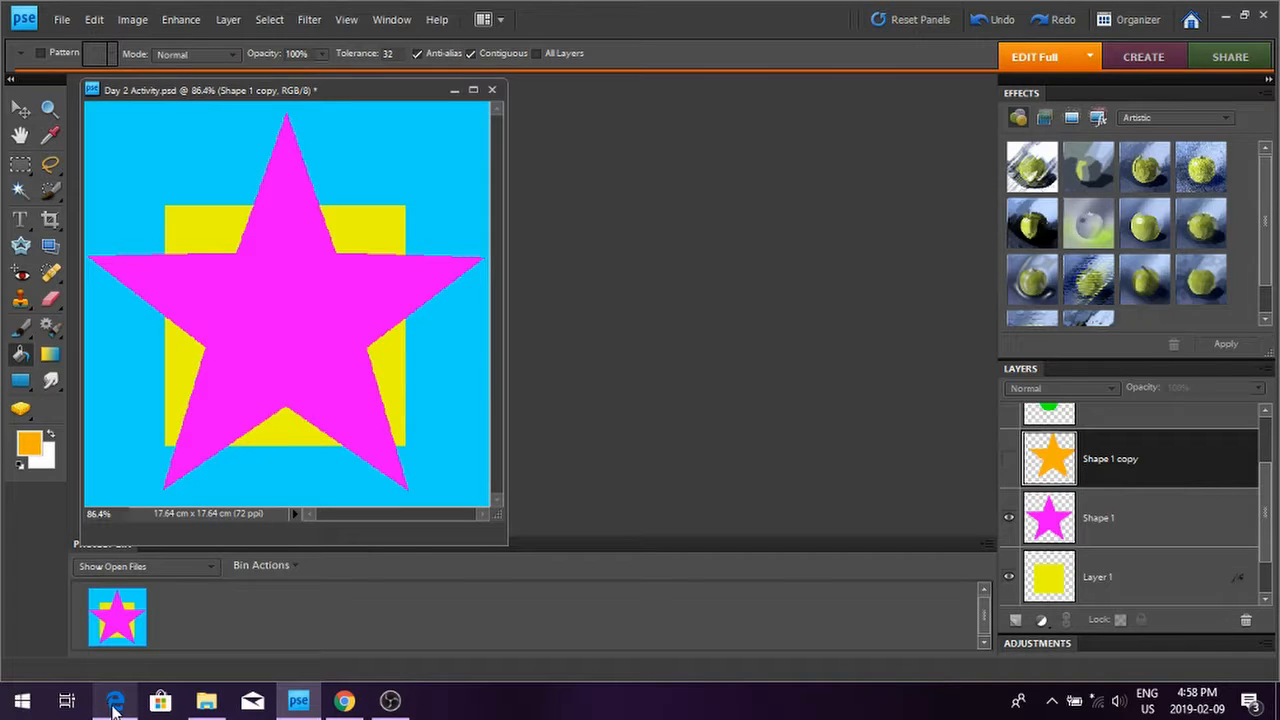
left_click(115, 700)
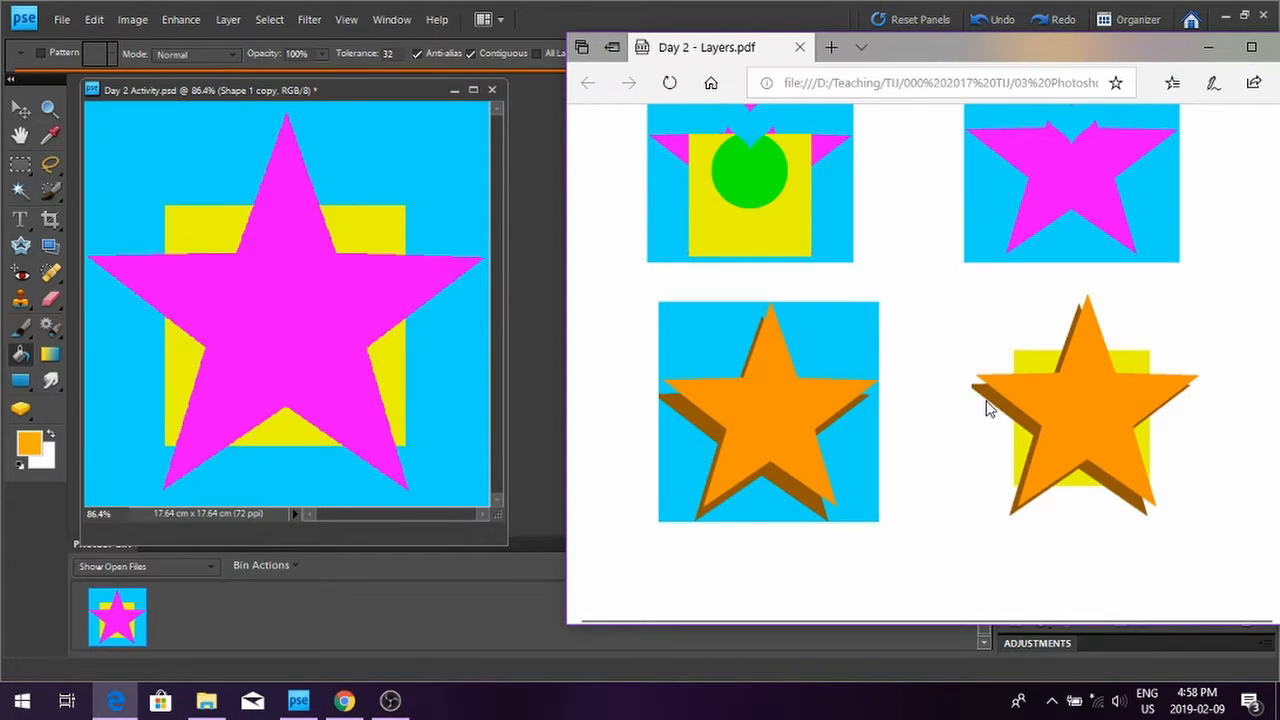
left_click(35, 449)
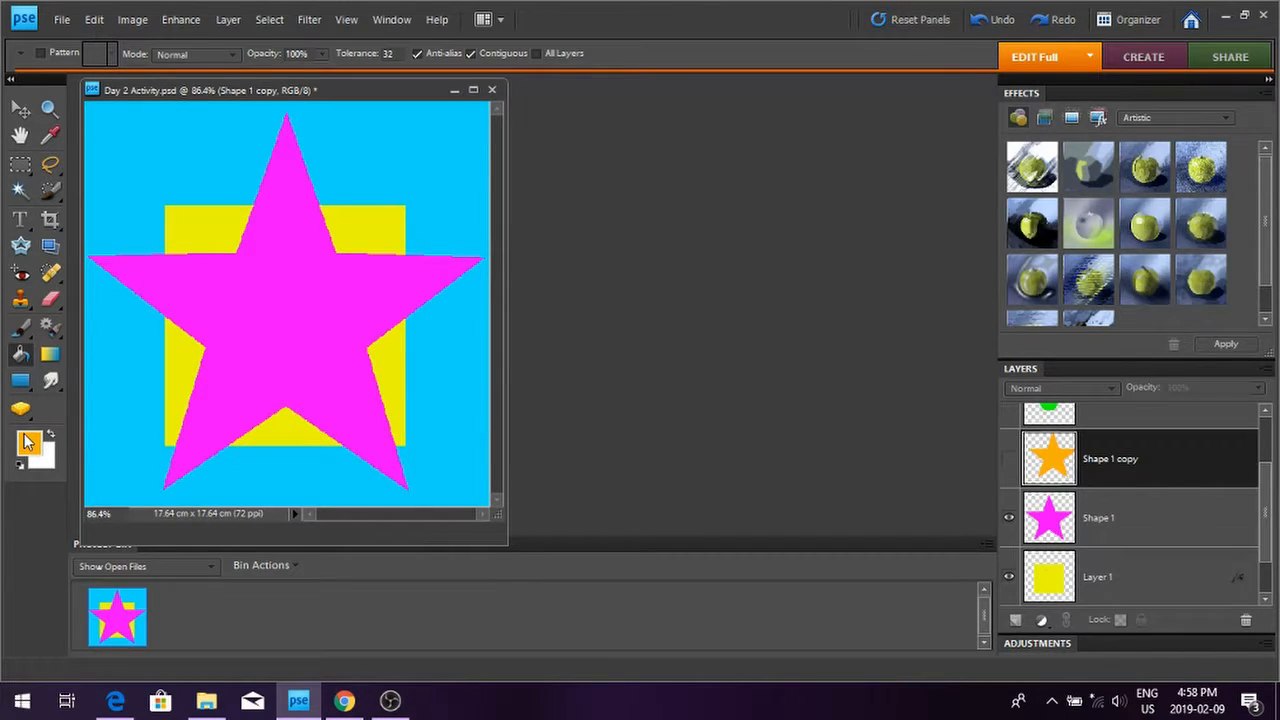
left_click(27, 441)
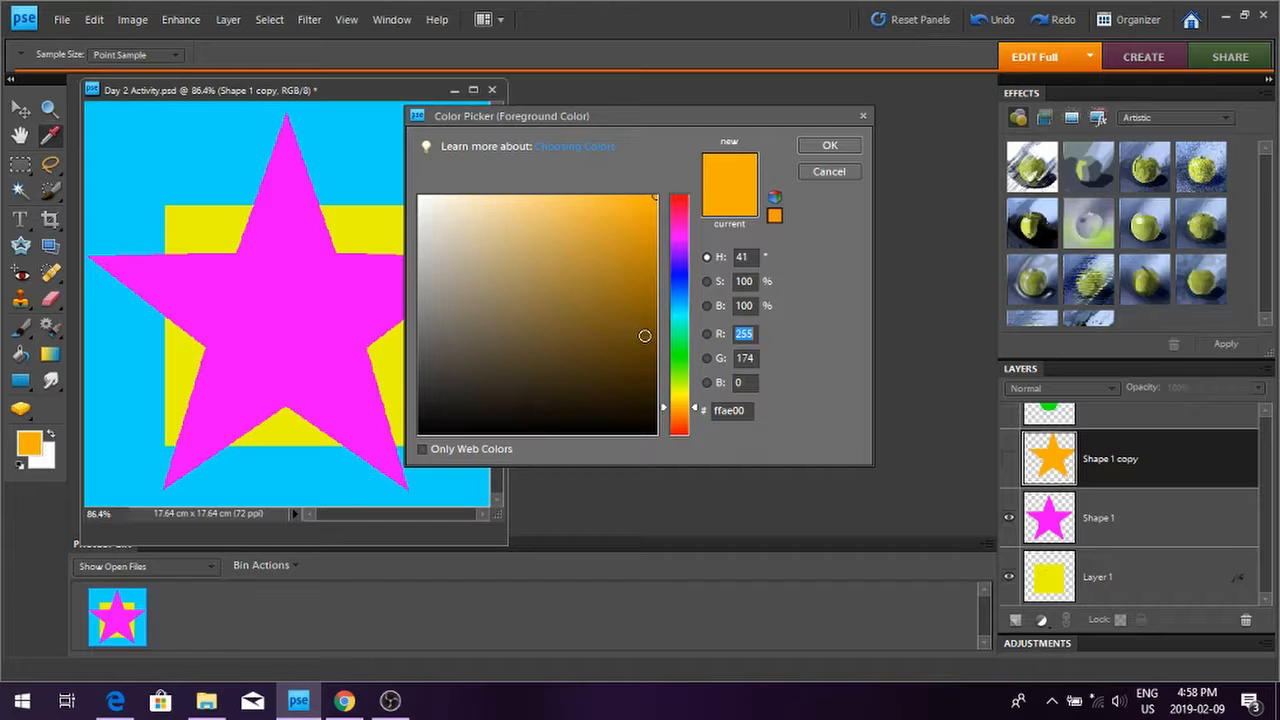
left_click(653, 346)
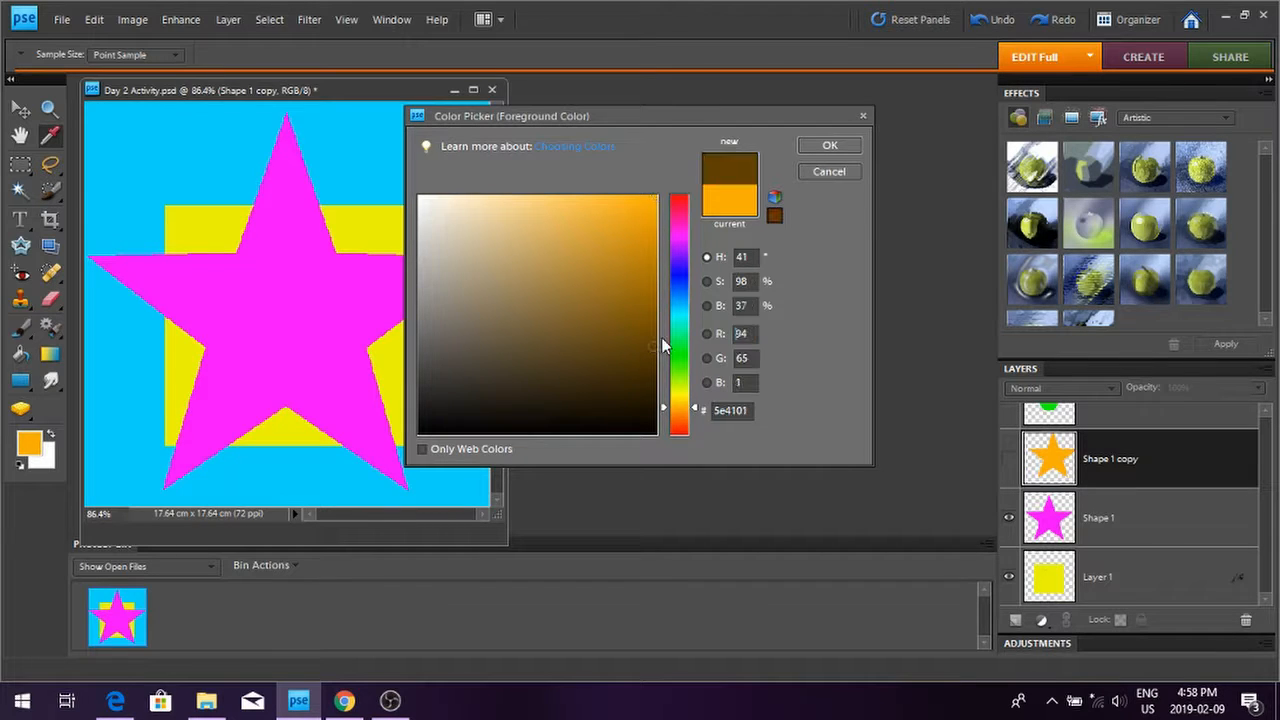
left_click(827, 145)
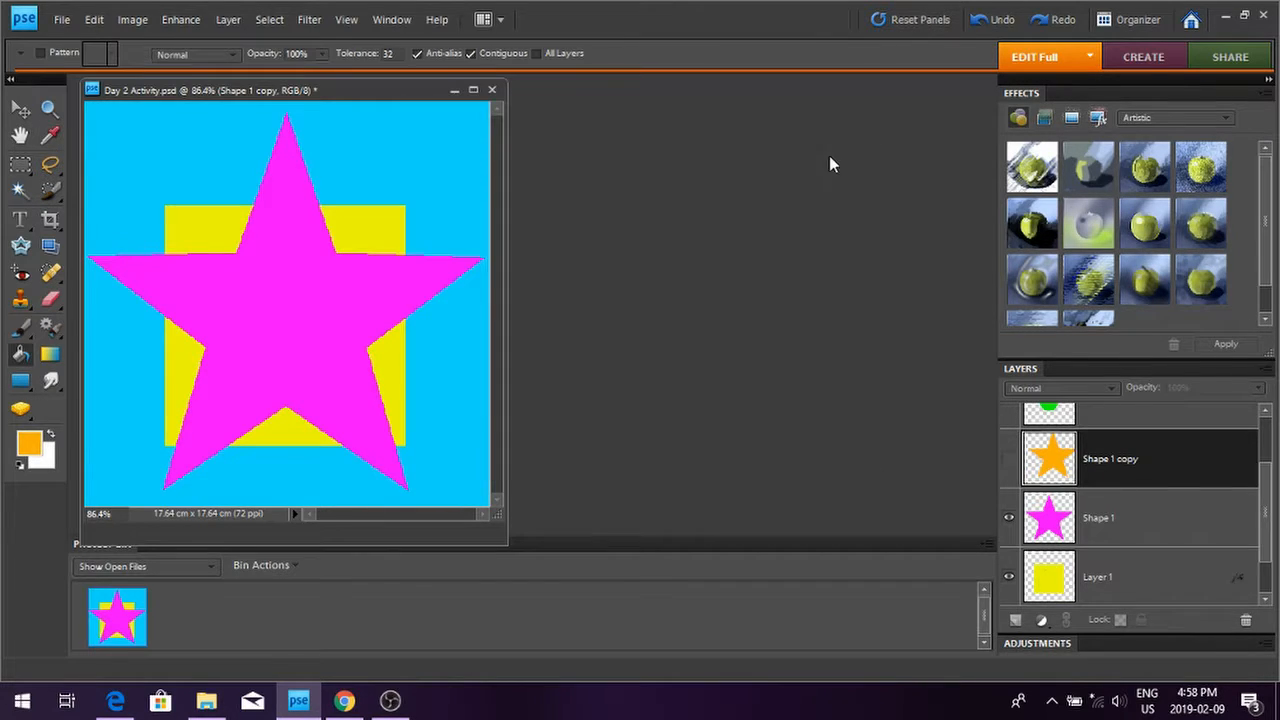
Fill the pink star on the Shape 1 layer with the dark brown and make the Shape 1 copy layer visible again.
left_click(298, 320)
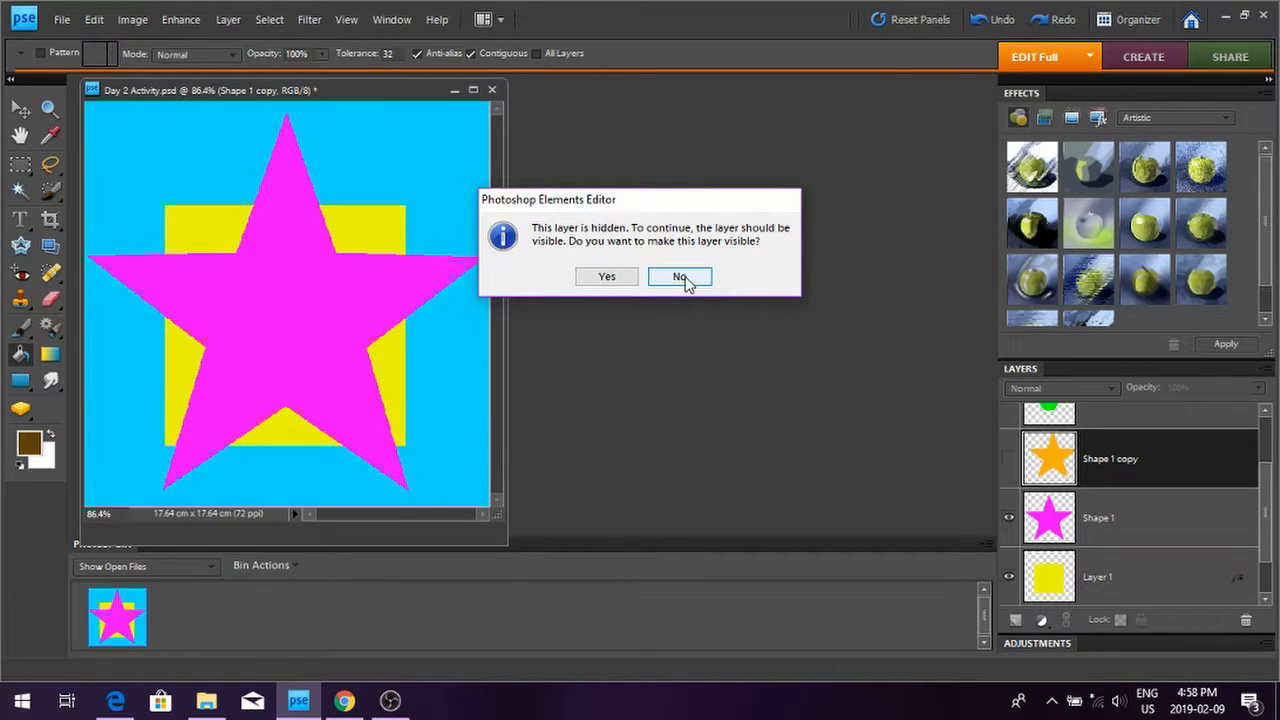
left_click(675, 281)
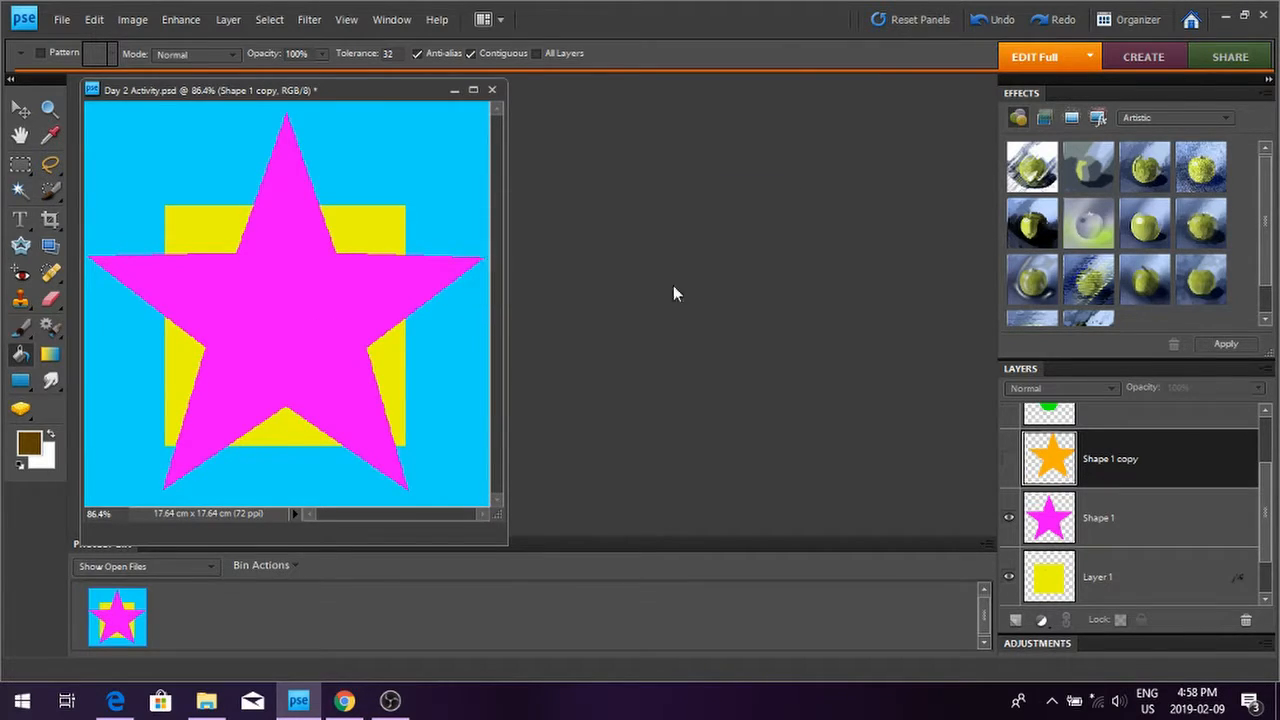
left_click(1116, 530)
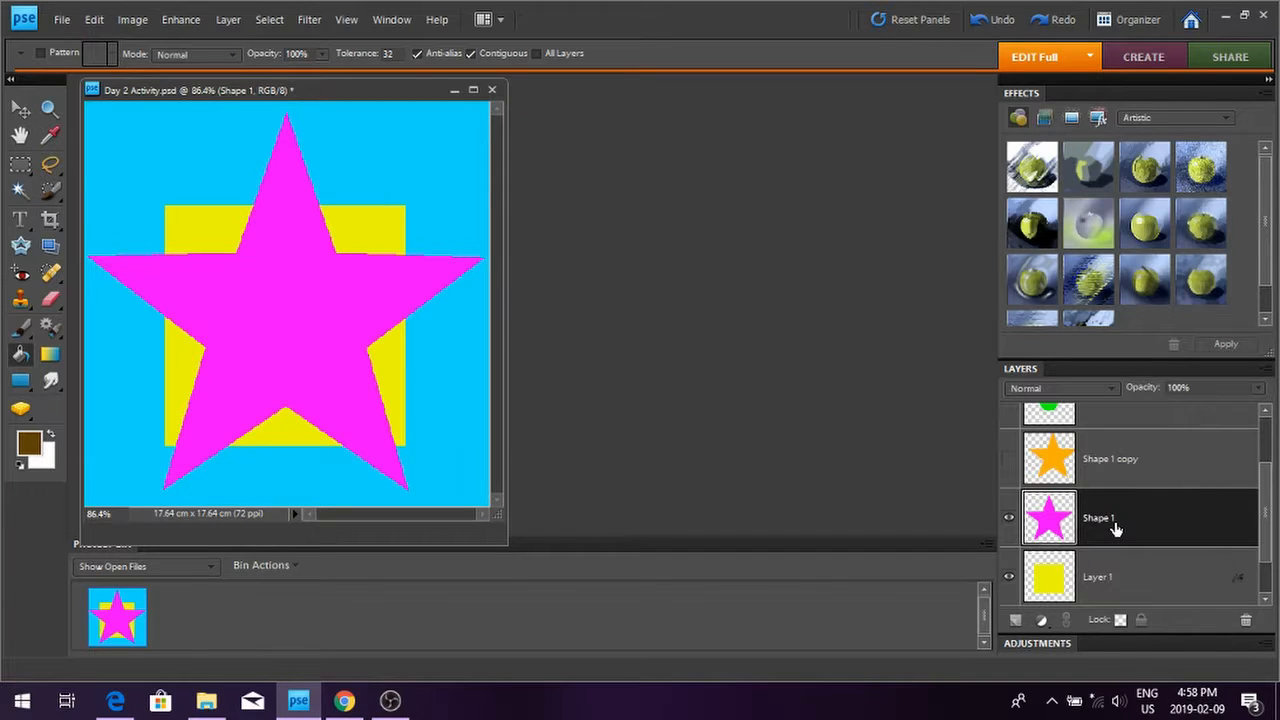
left_click(232, 327)
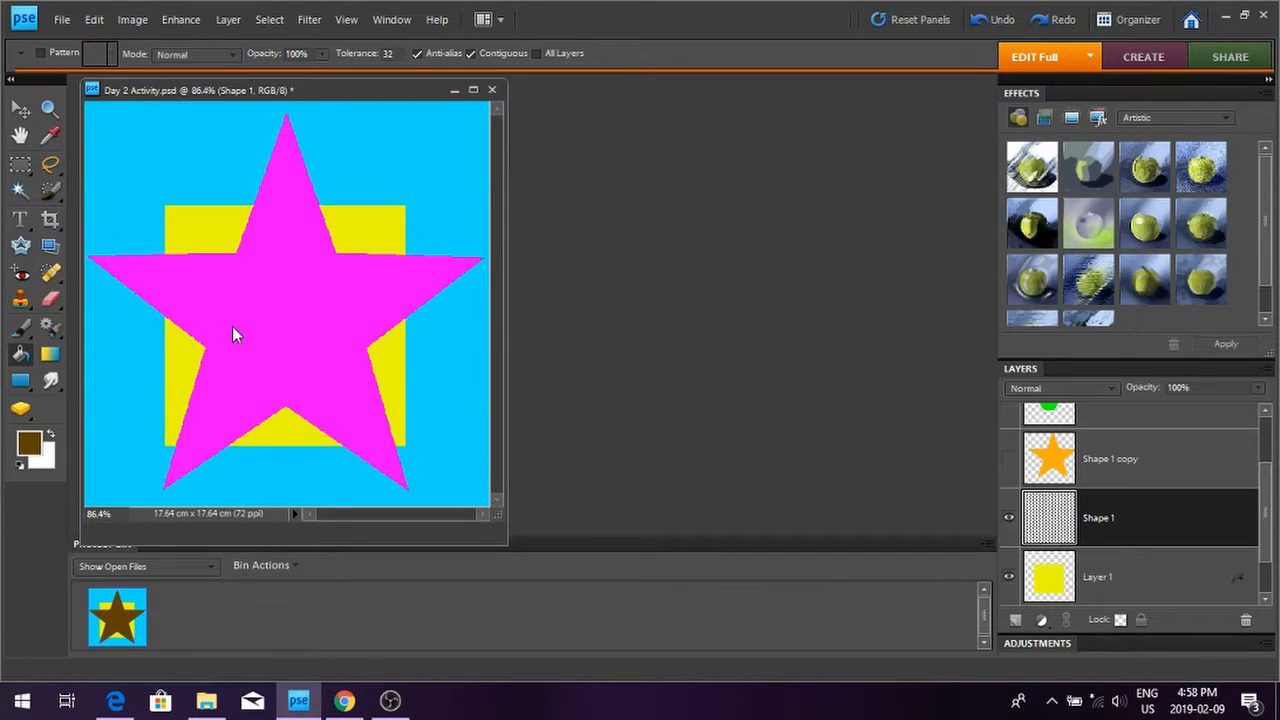
left_click(1009, 458)
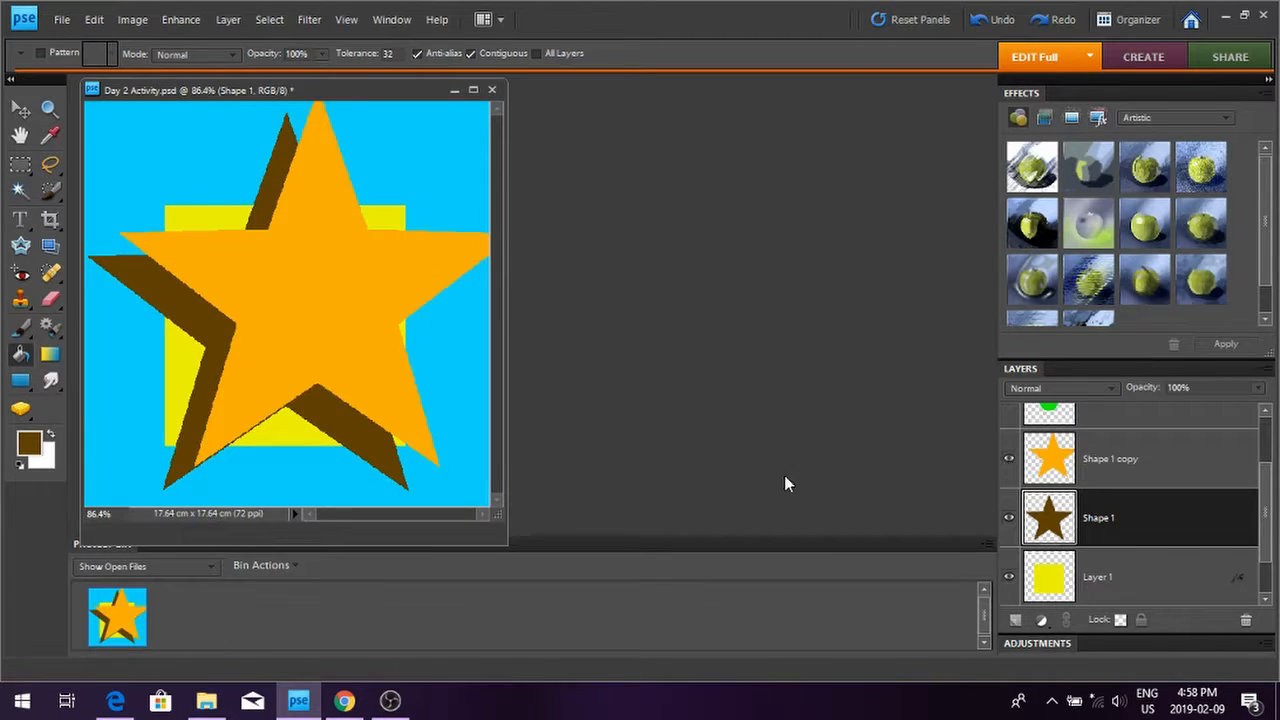
Reposition the orange star slightly up and to the right of the brown star, comparing the offset with the PDF target.
left_click(20, 108)
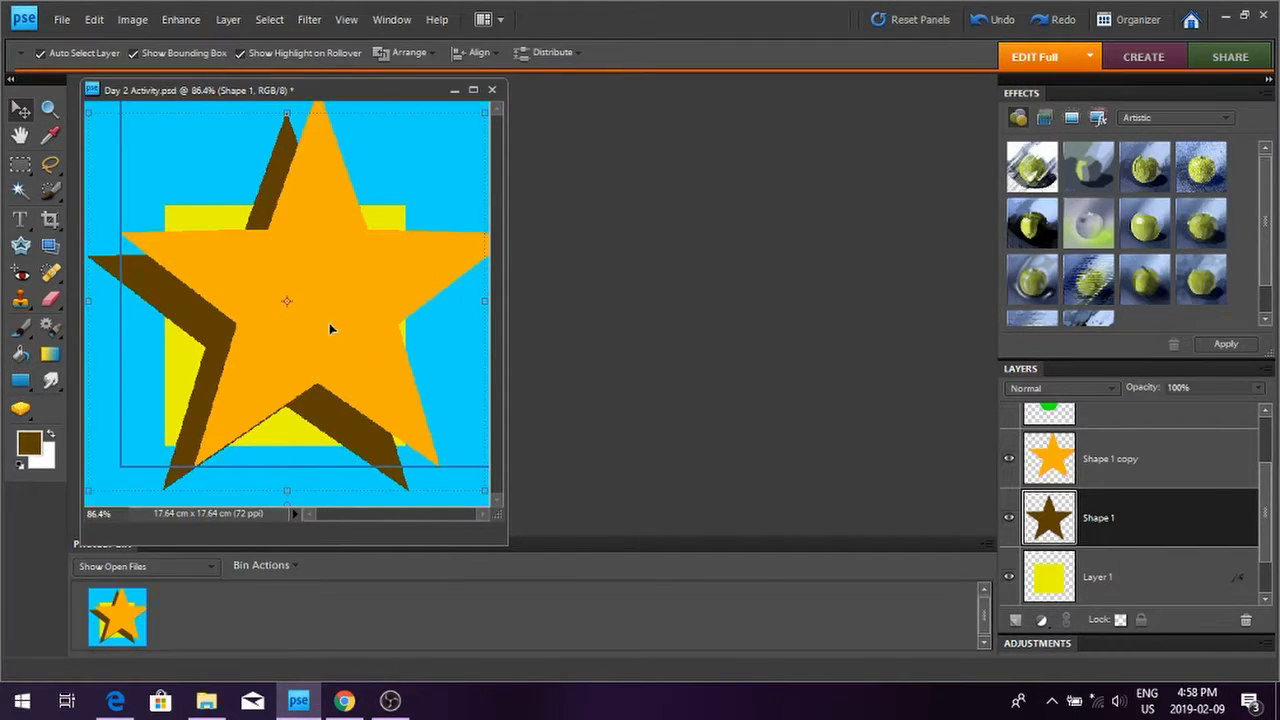
left_click_drag(334, 313, 315, 345)
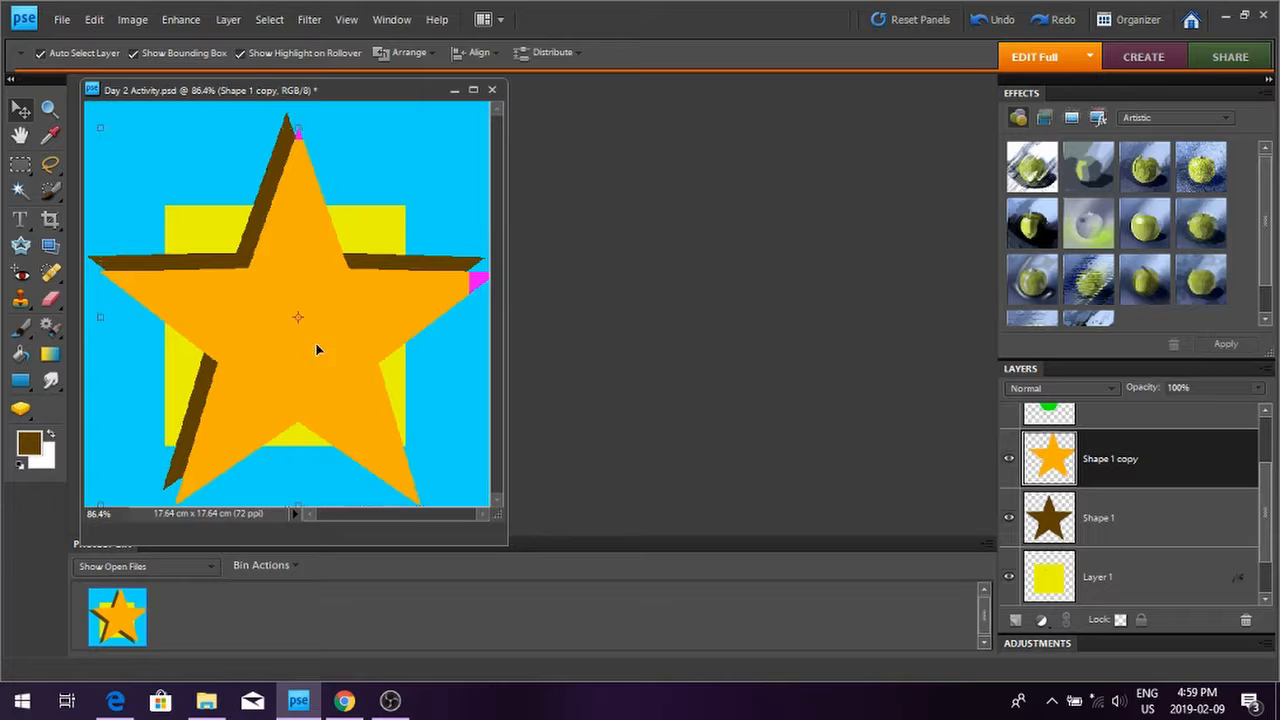
left_click(118, 702)
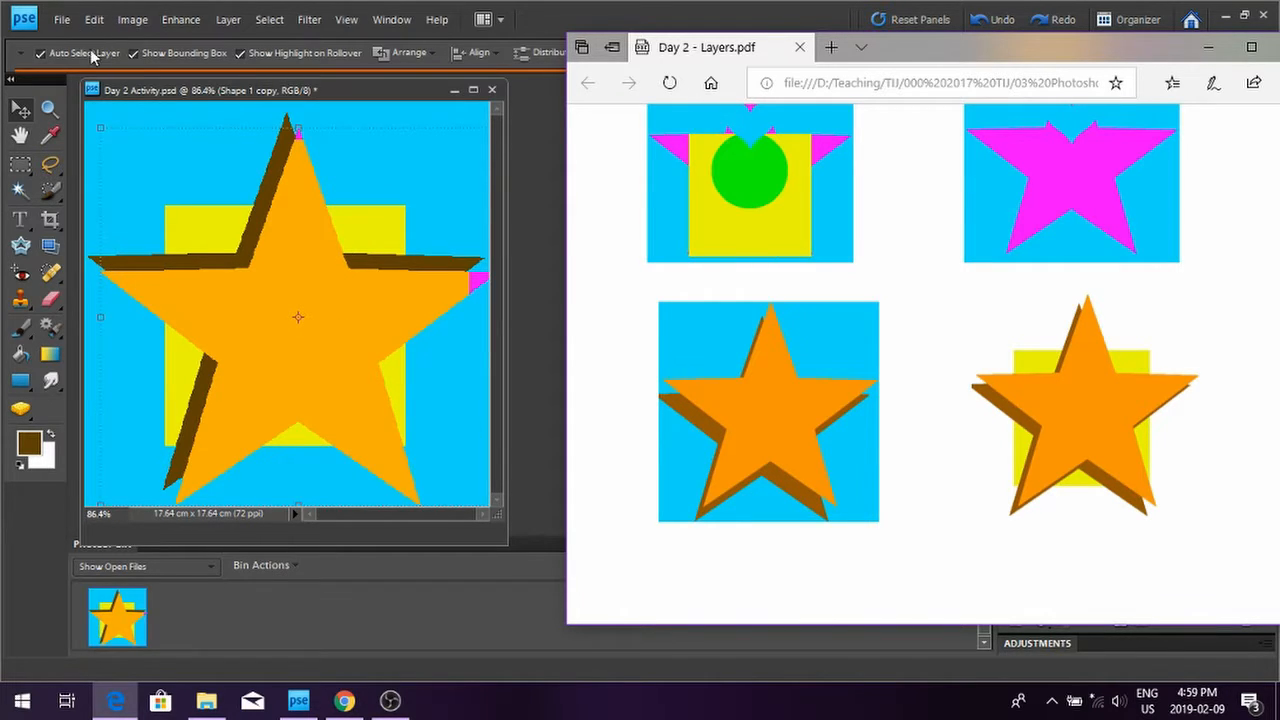
left_click(140, 95)
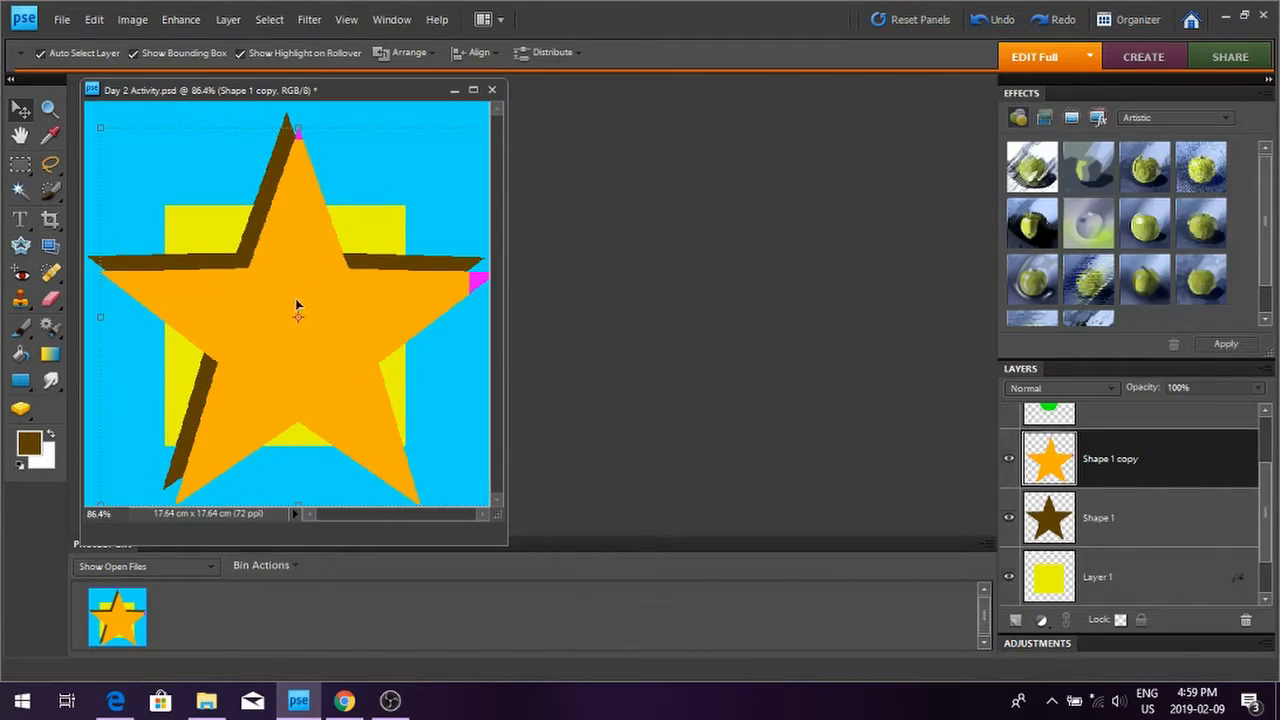
left_click_drag(297, 306, 306, 294)
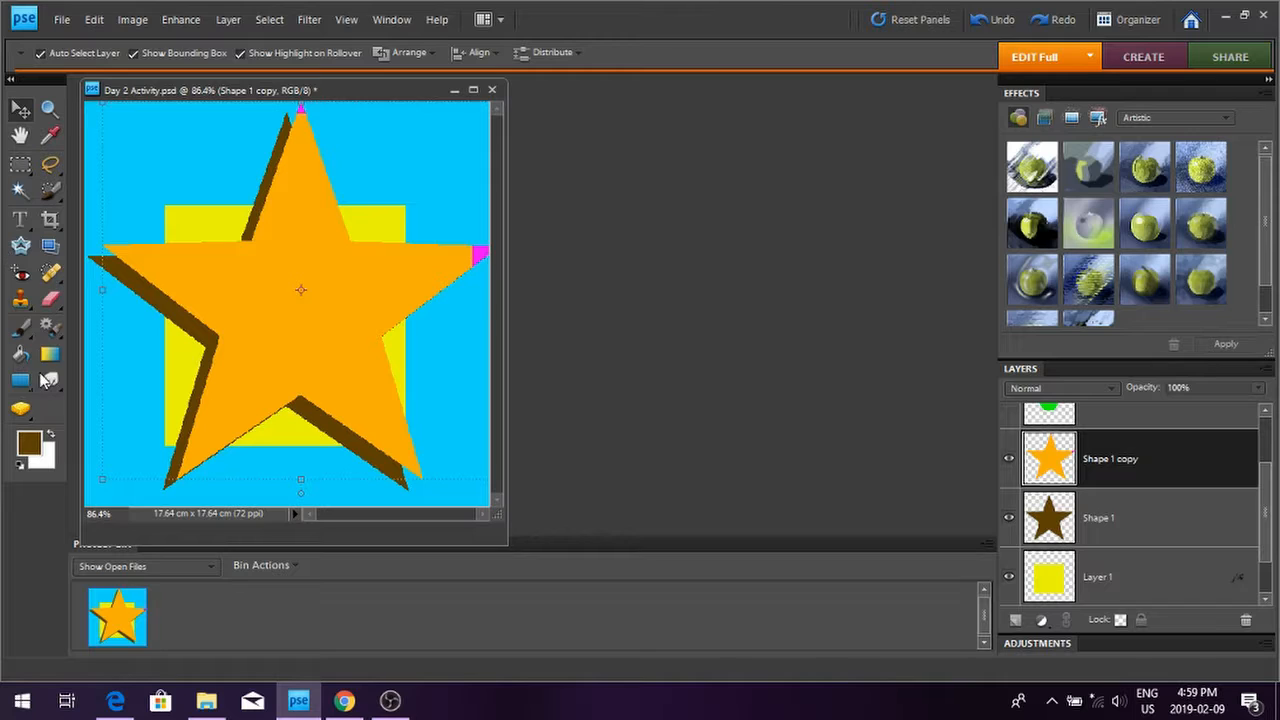
Sample the star's orange ffae00 as the foreground color and fill the leftover pink patch on the star's right tip.
left_click(28, 444)
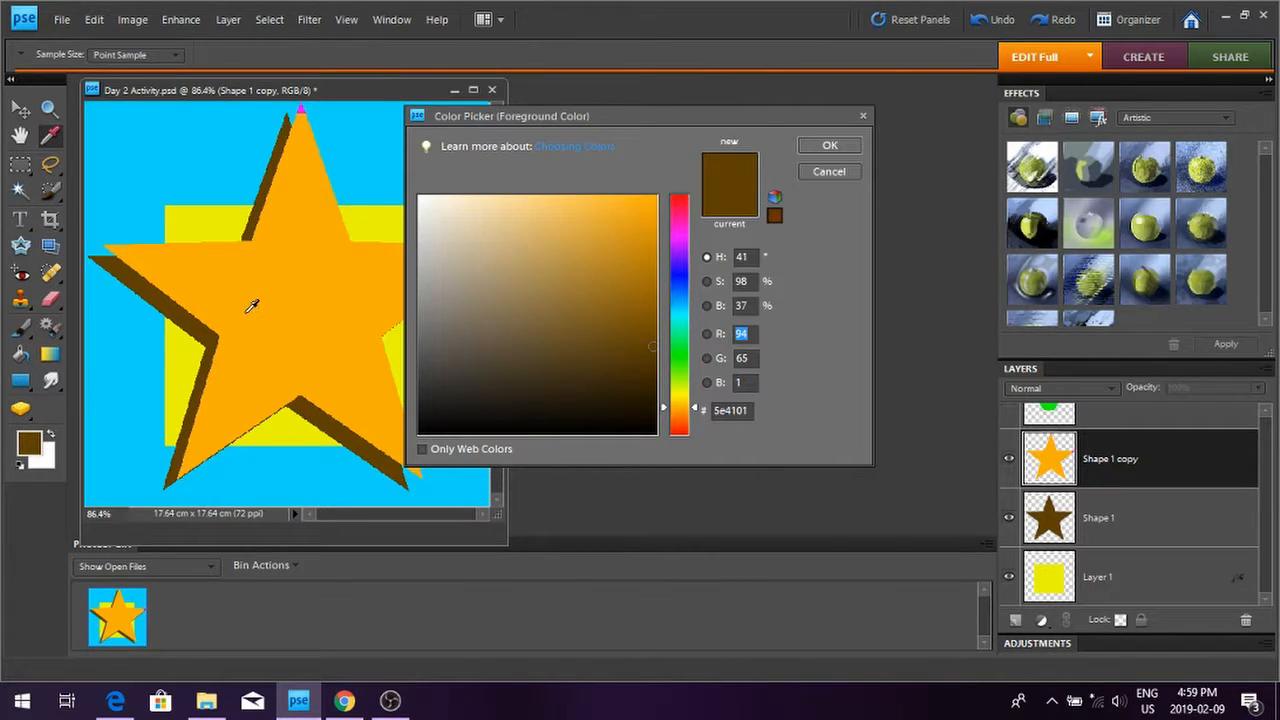
left_click(283, 305)
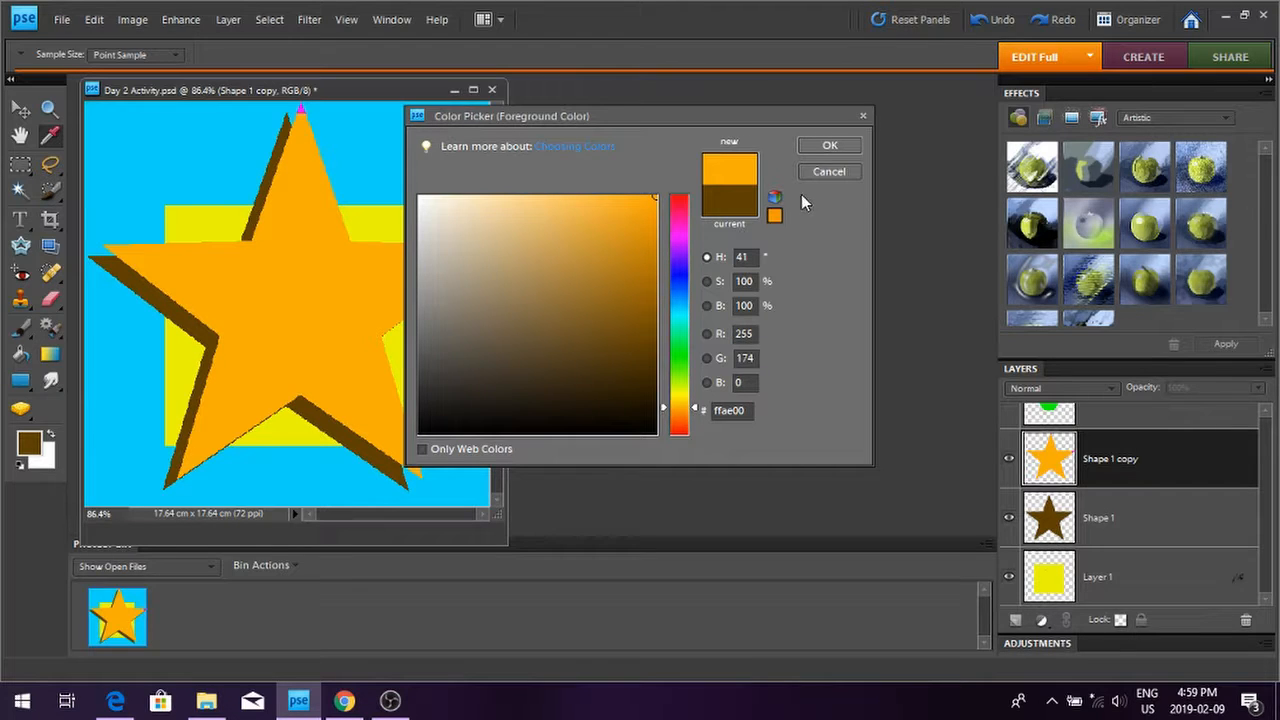
left_click(808, 146)
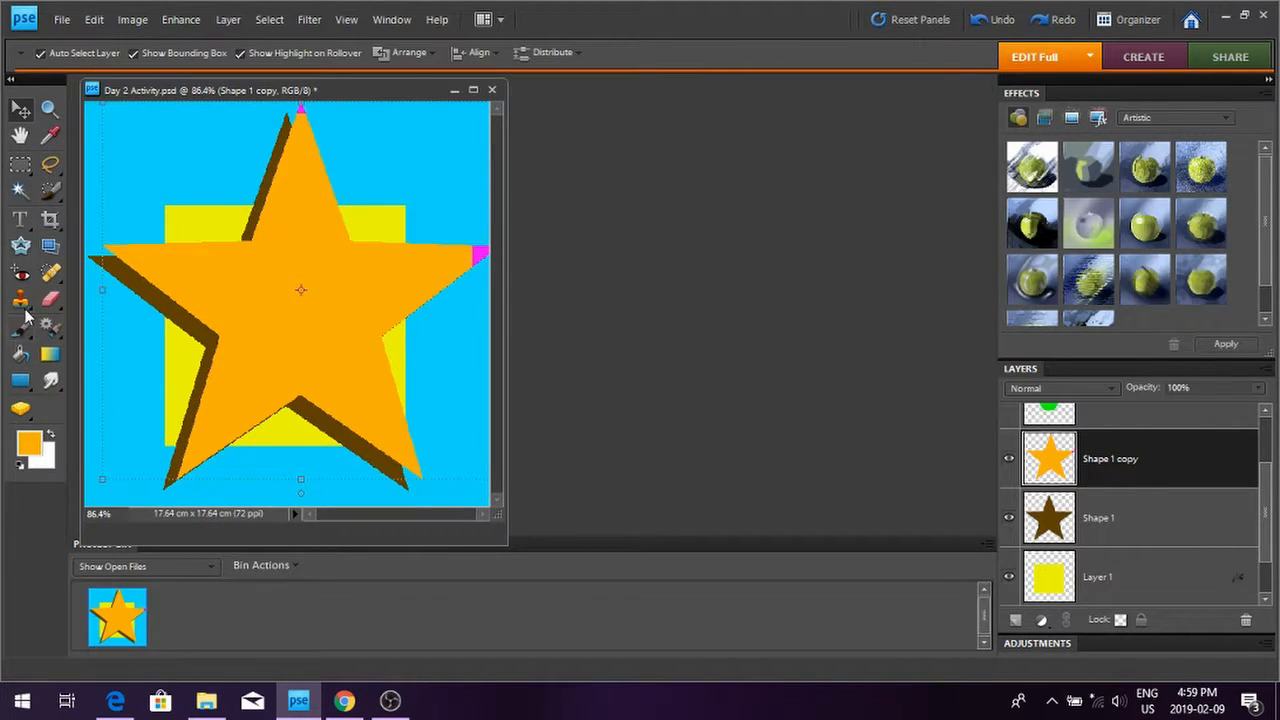
left_click(22, 355)
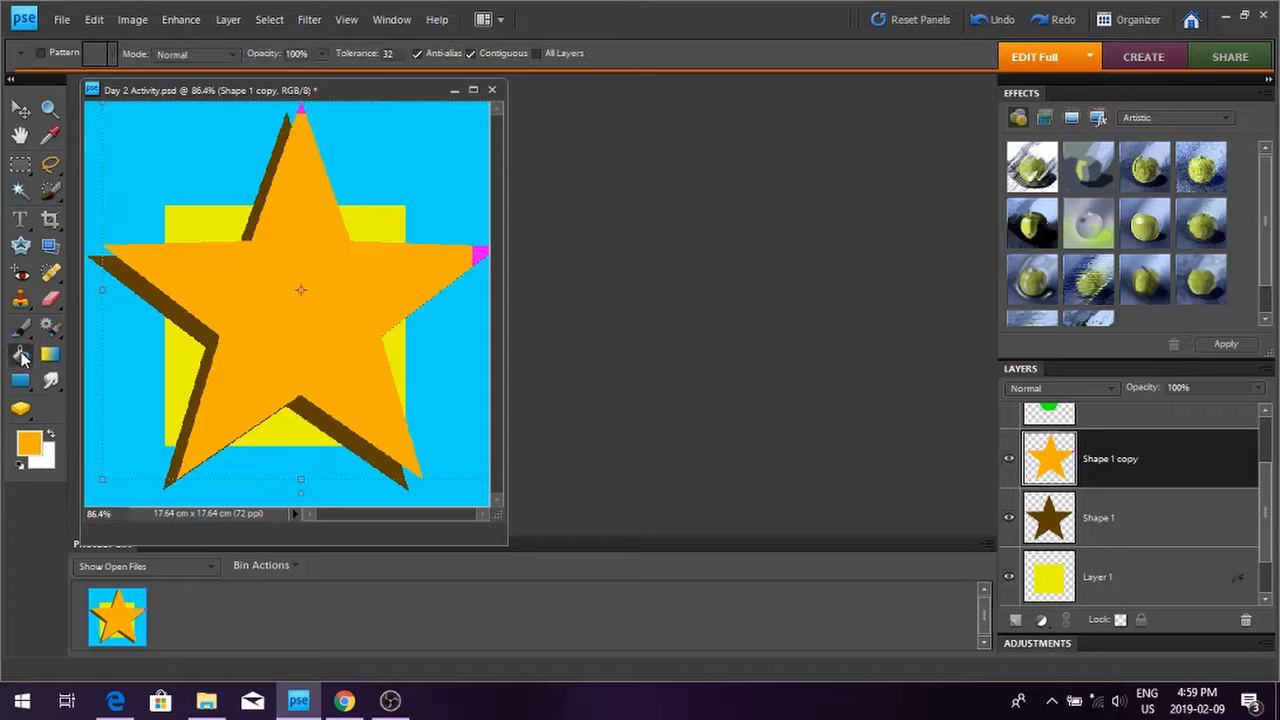
left_click(480, 252)
Hide the blue background layer, Layer 3, toggling its visibility to compare the picture with and without it.
scroll(1265, 505, "down", 1)
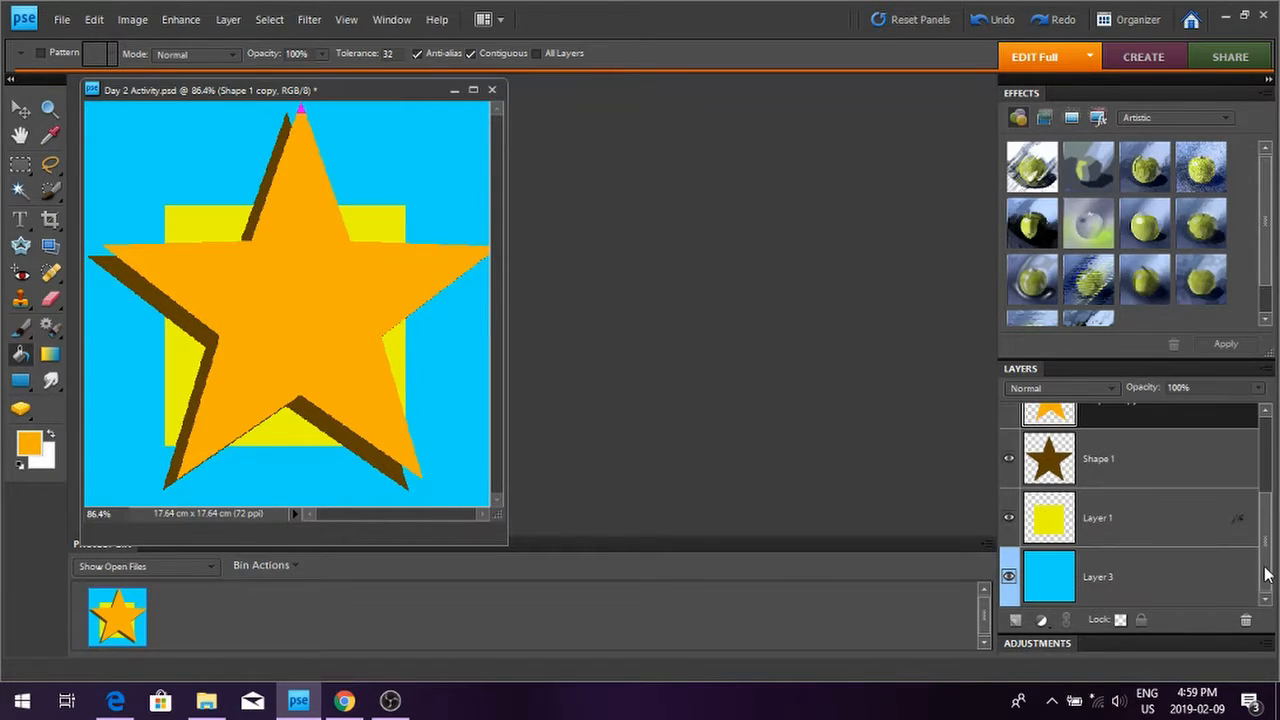
left_click(1009, 580)
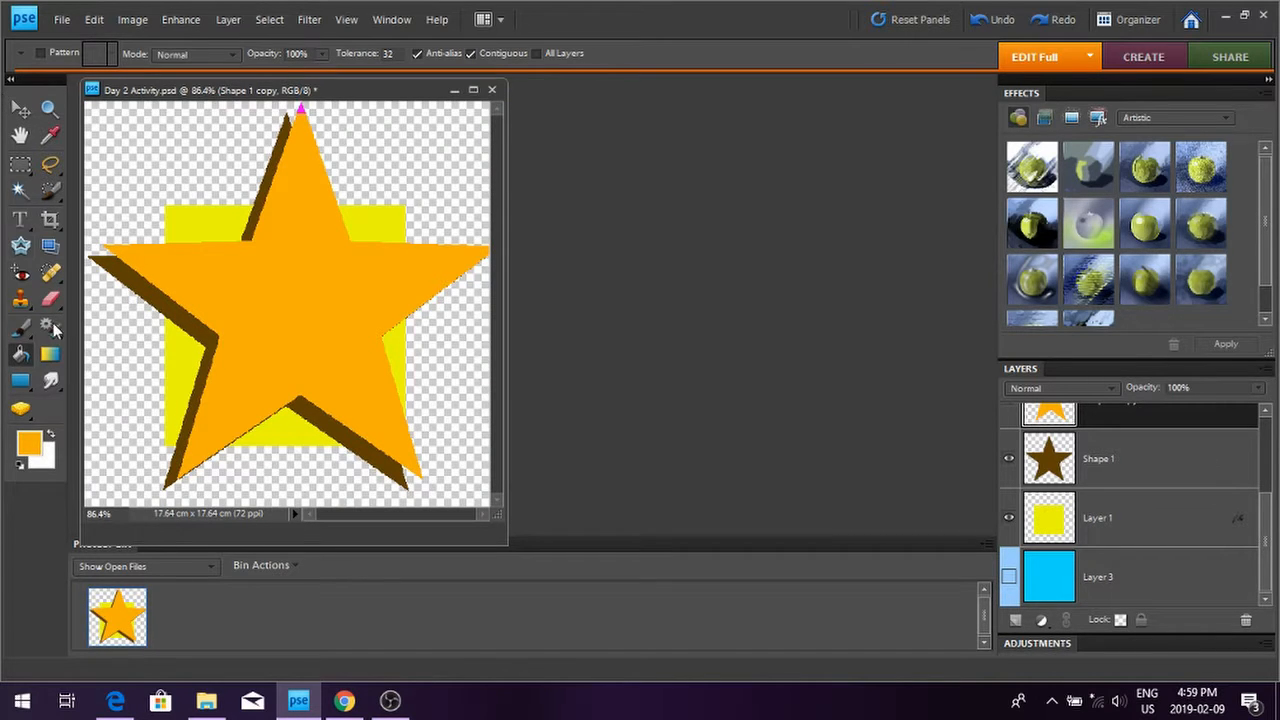
left_click(21, 109)
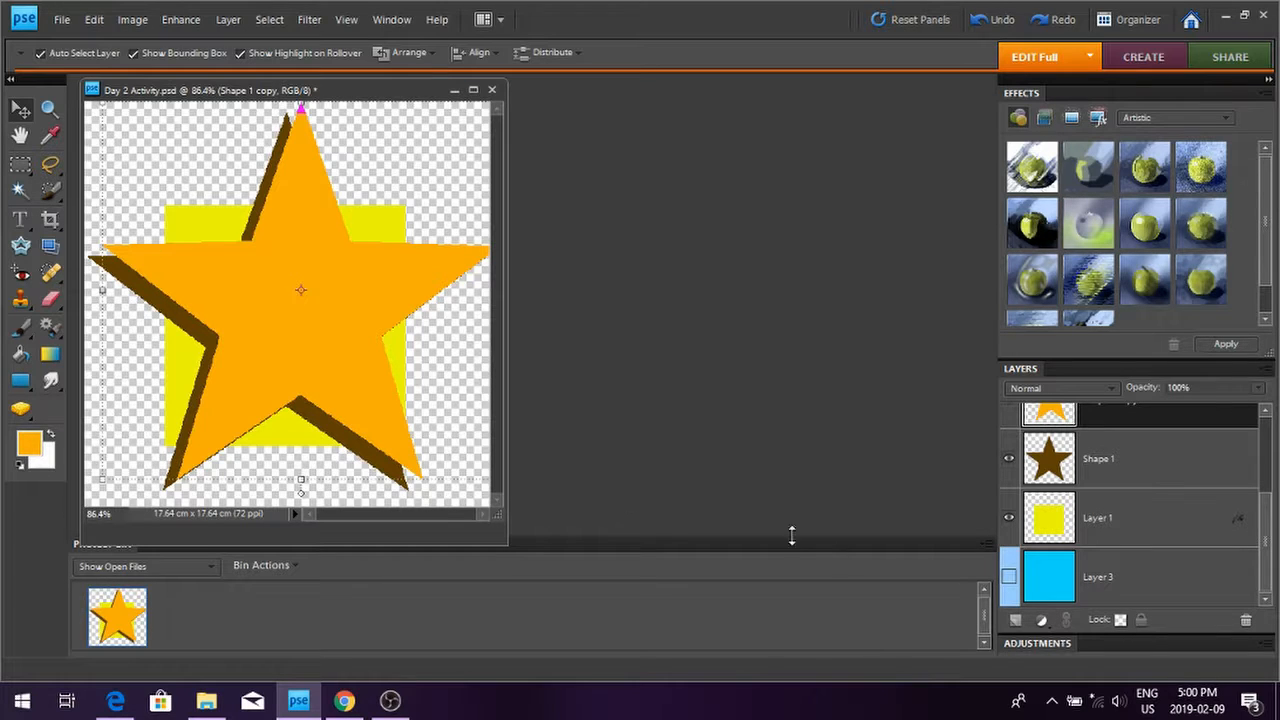
left_click(1010, 578)
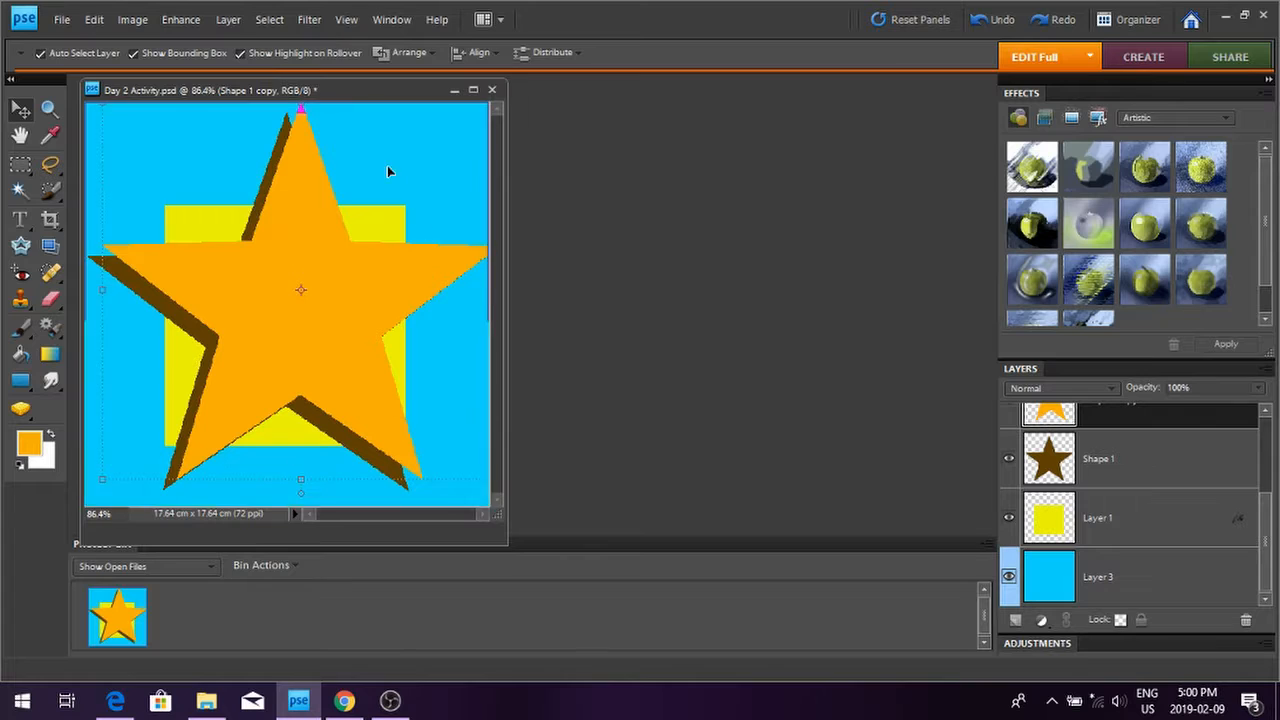
left_click(1008, 577)
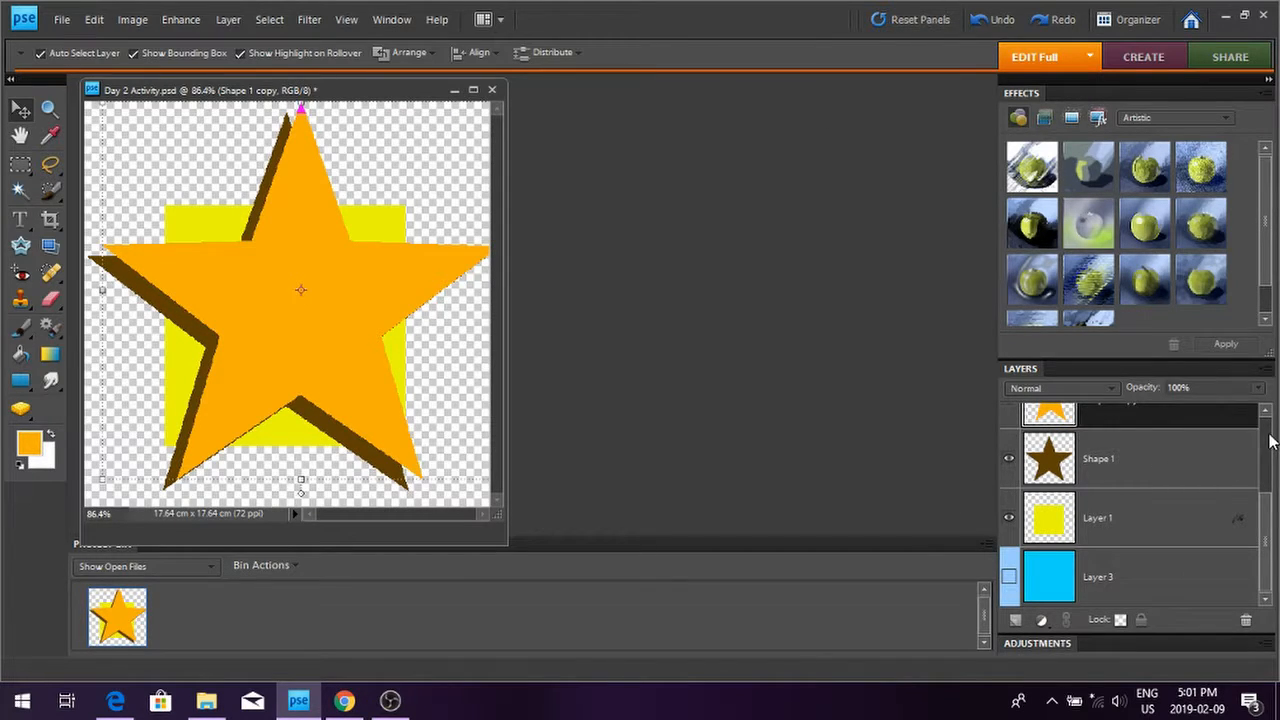
scroll(1270, 441, "up", 3)
scroll(1270, 441, "down", 3)
scroll(1274, 450, "up", 1)
scroll(1276, 440, "up", 1)
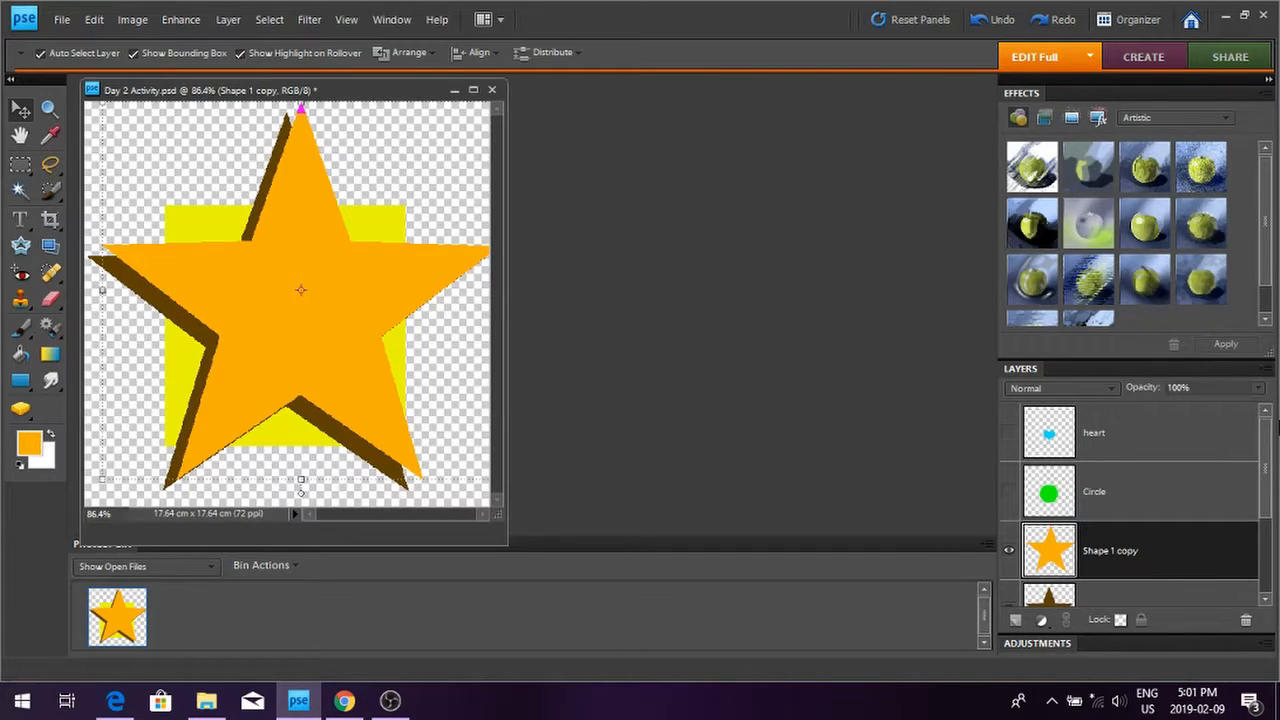
Begin saving a copy of the star picture in the Day 2 - Layers folder with PNG as the format.
left_click(62, 24)
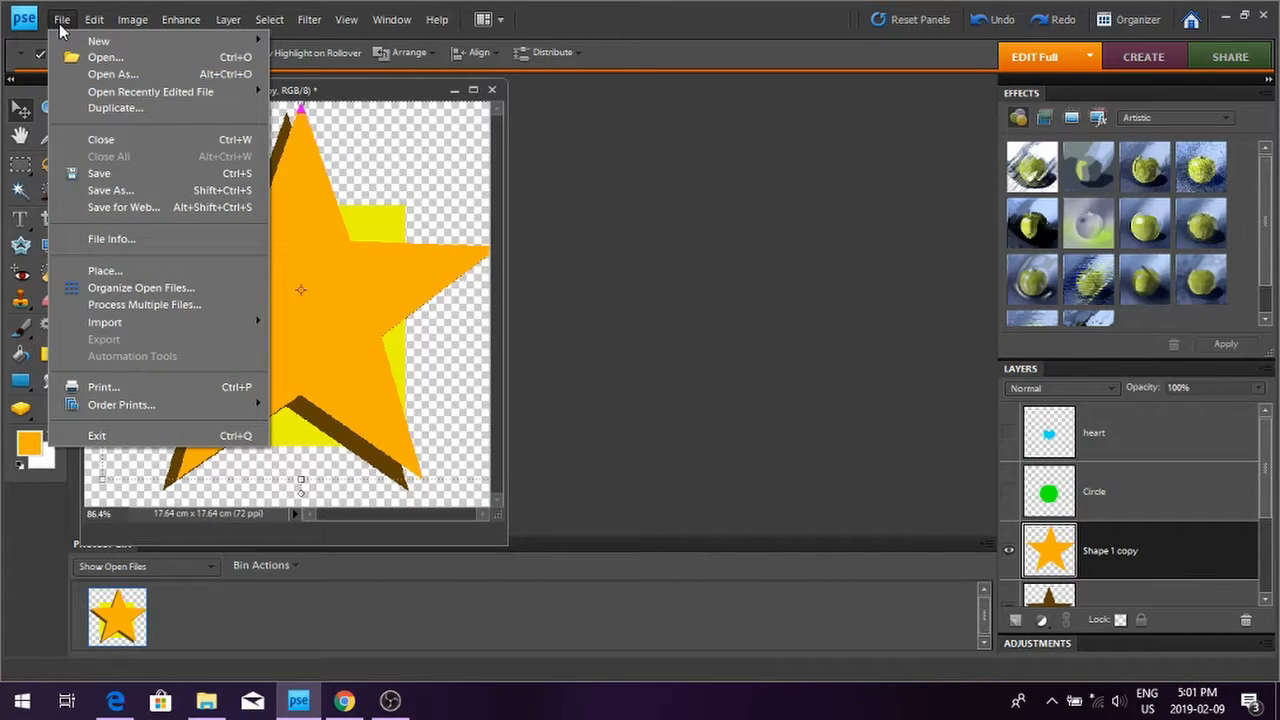
left_click(110, 190)
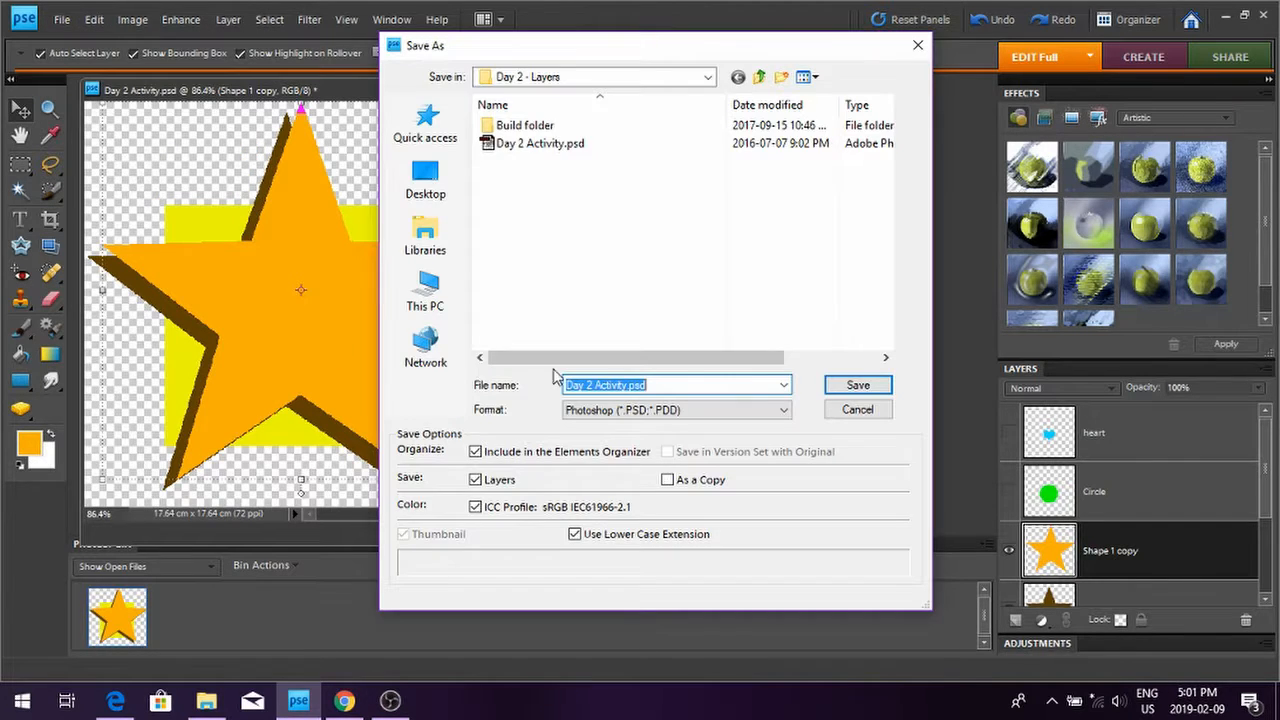
left_click(784, 412)
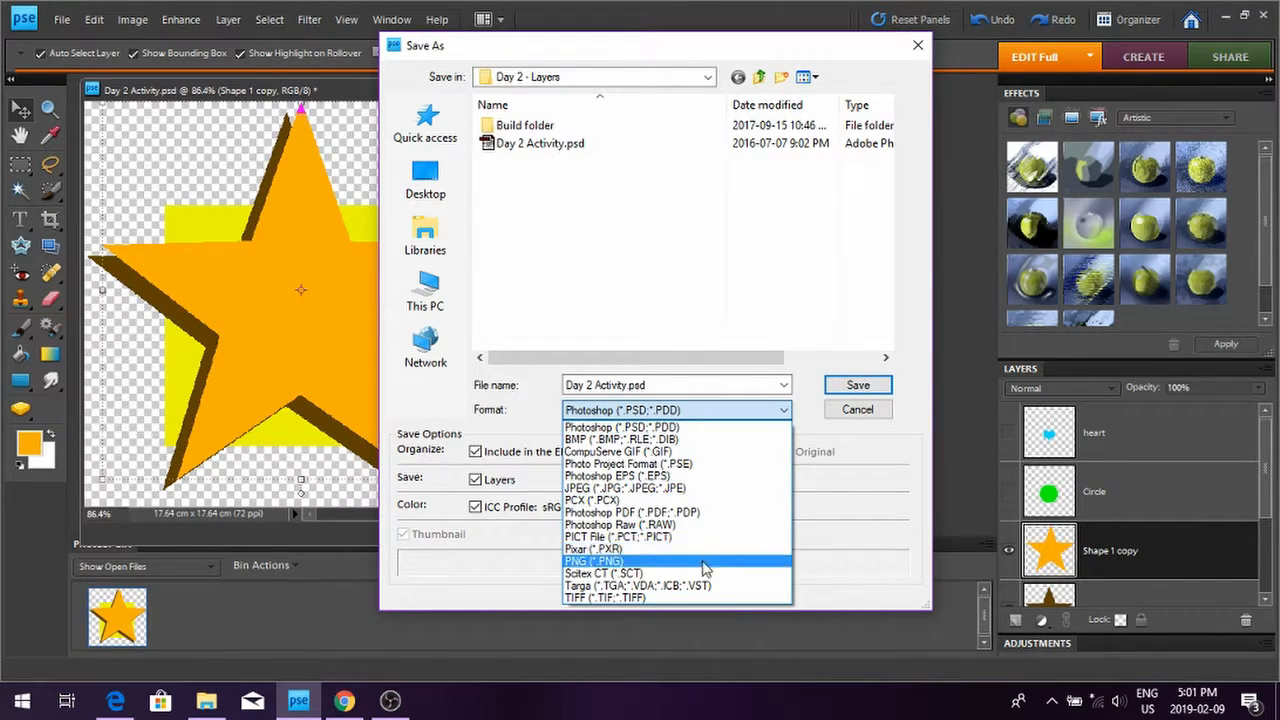
left_click(579, 563)
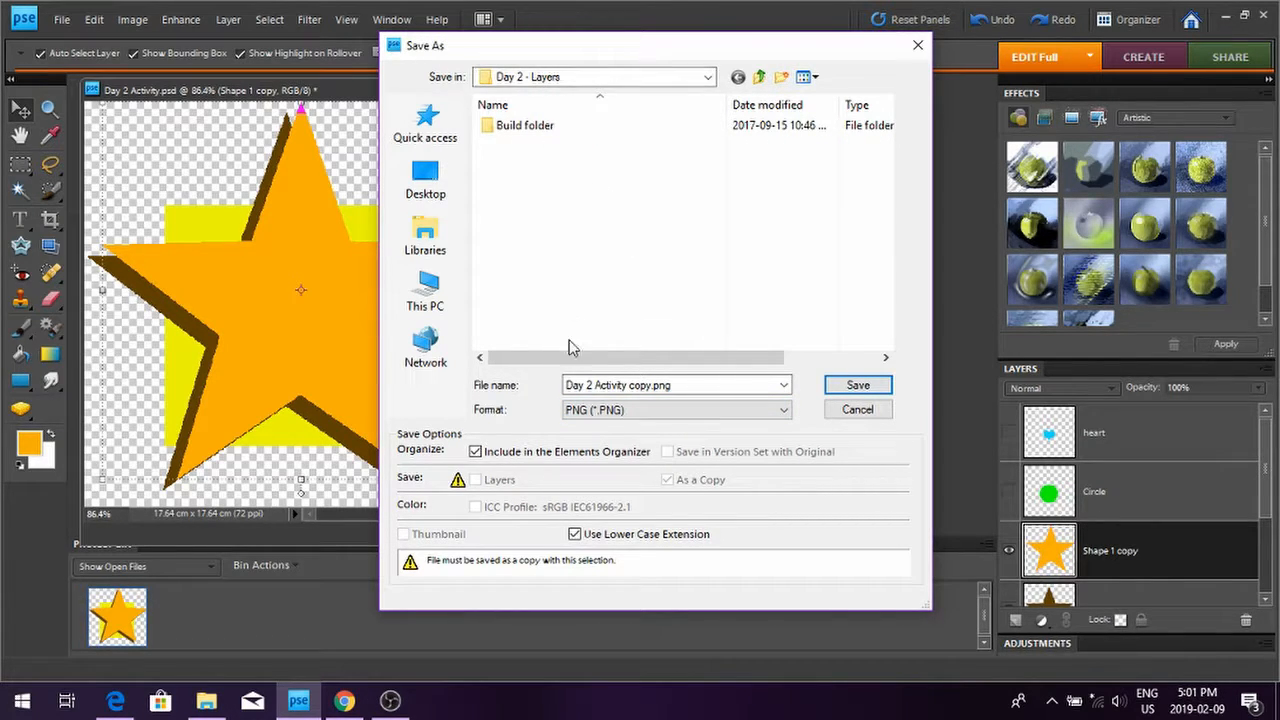
Name the PNG copy "double star" and save it with interlacing set to None.
left_click(651, 385)
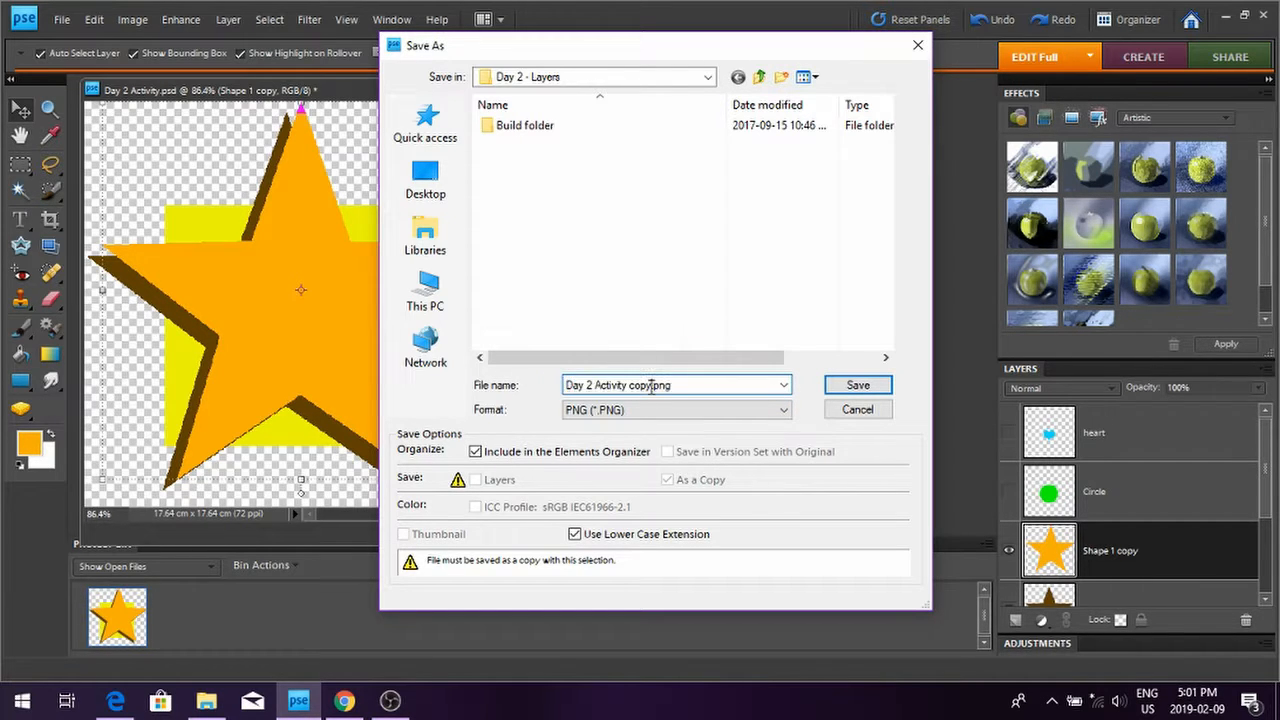
left_click_drag(651, 385, 518, 390)
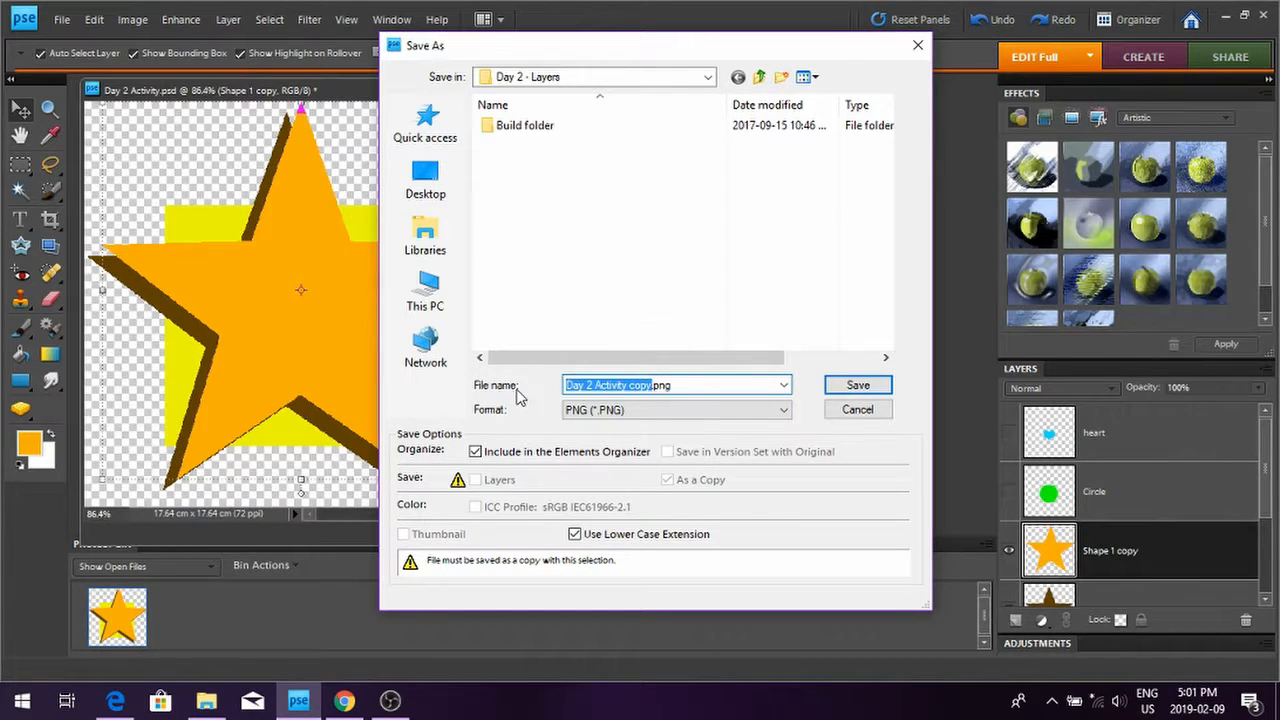
type("doub")
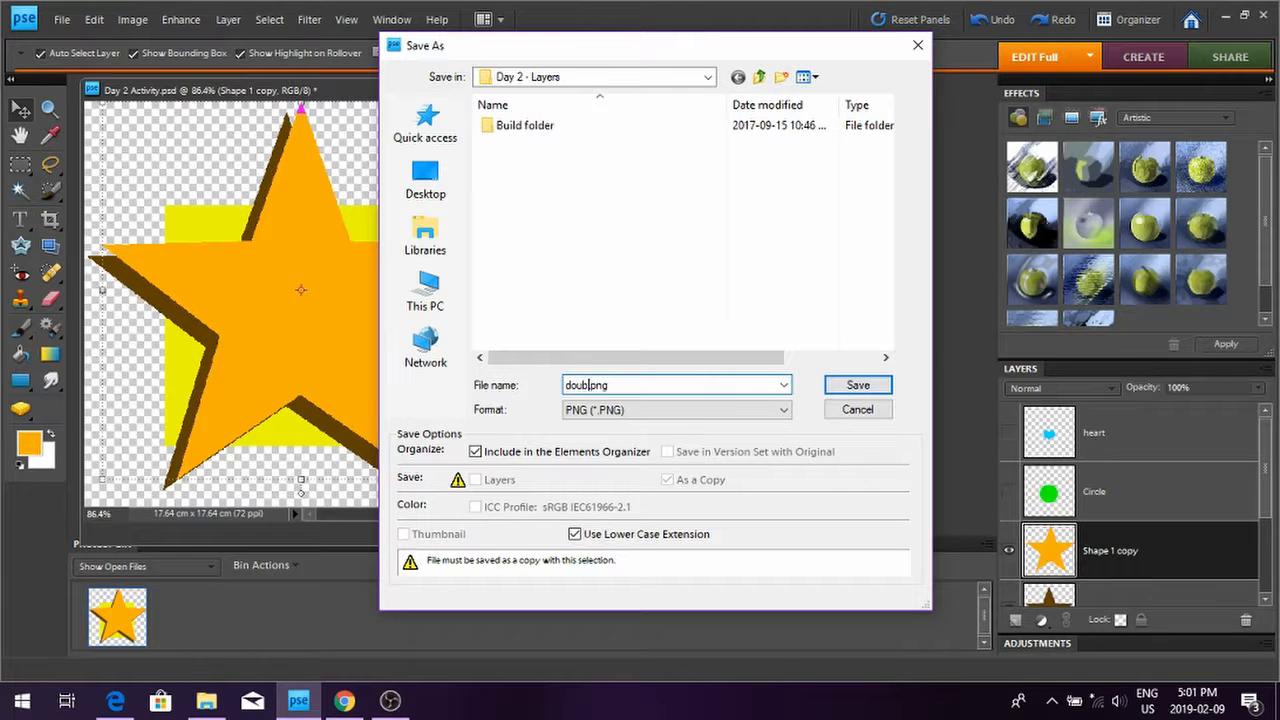
type("le star")
left_click(852, 388)
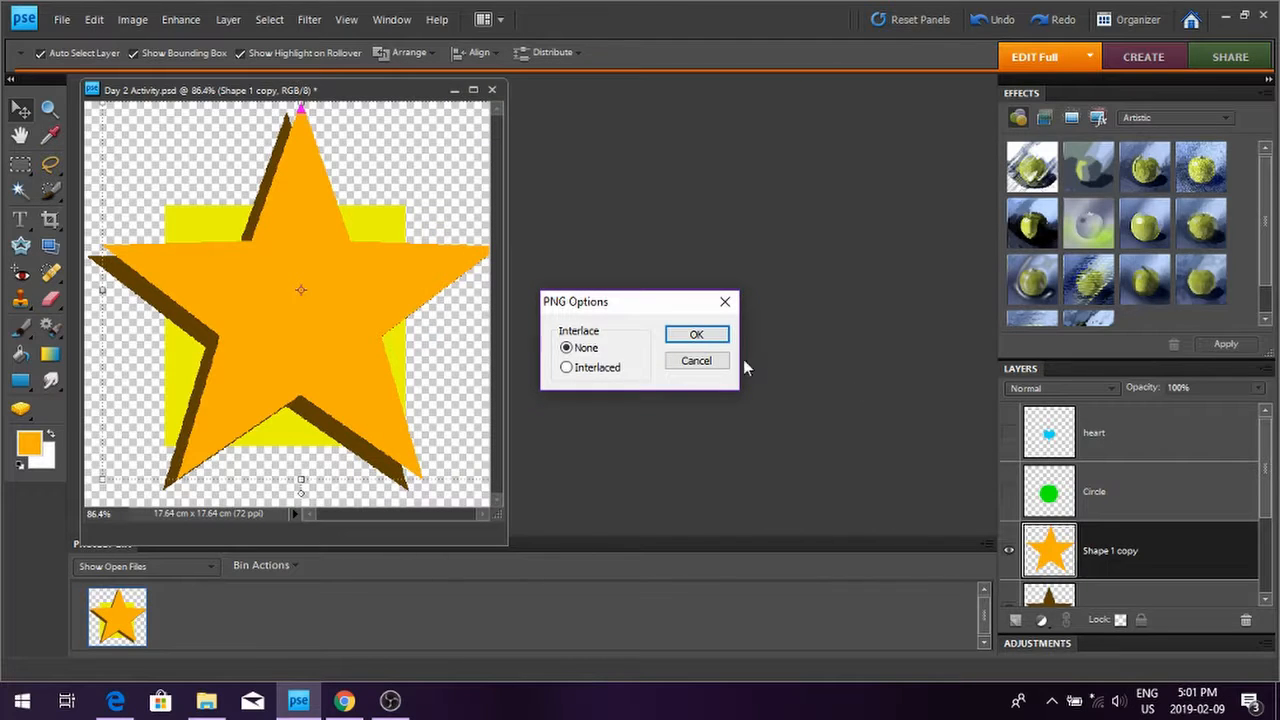
left_click(705, 338)
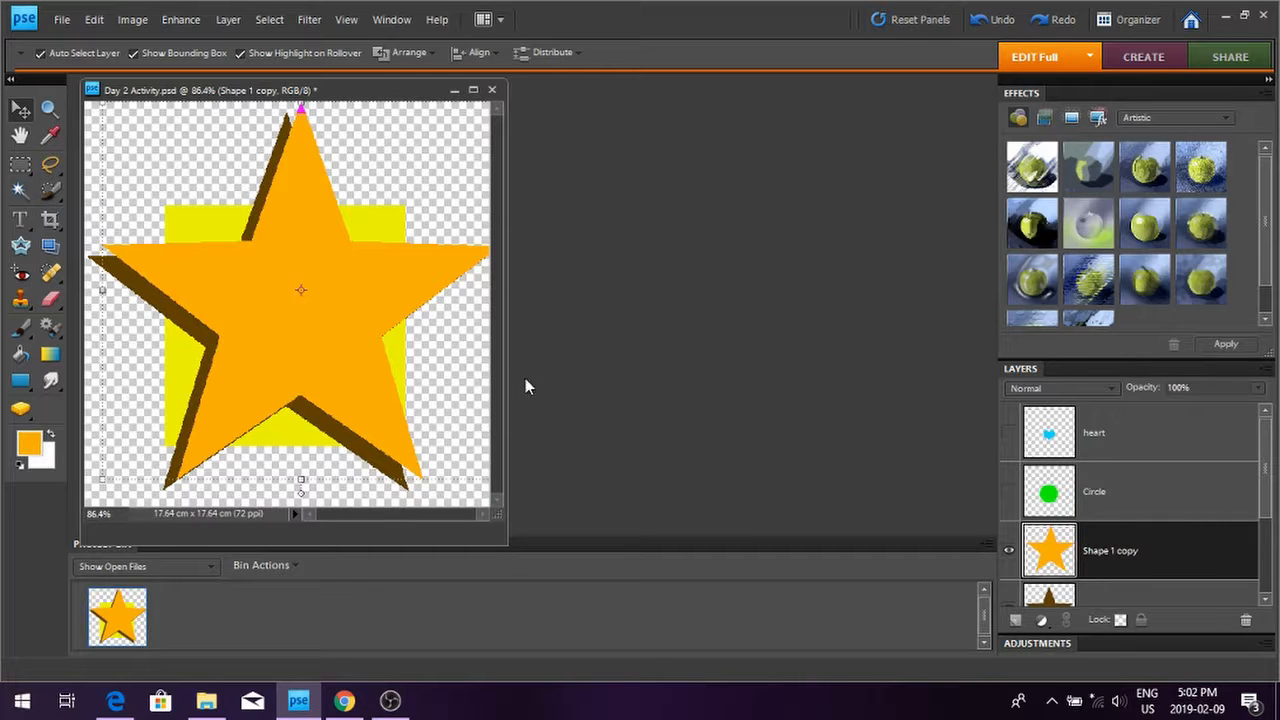
Switch to the Day 2 - Layers PDF in Edge and review its target pictures and layer instructions against the finished star picture.
left_click(115, 702)
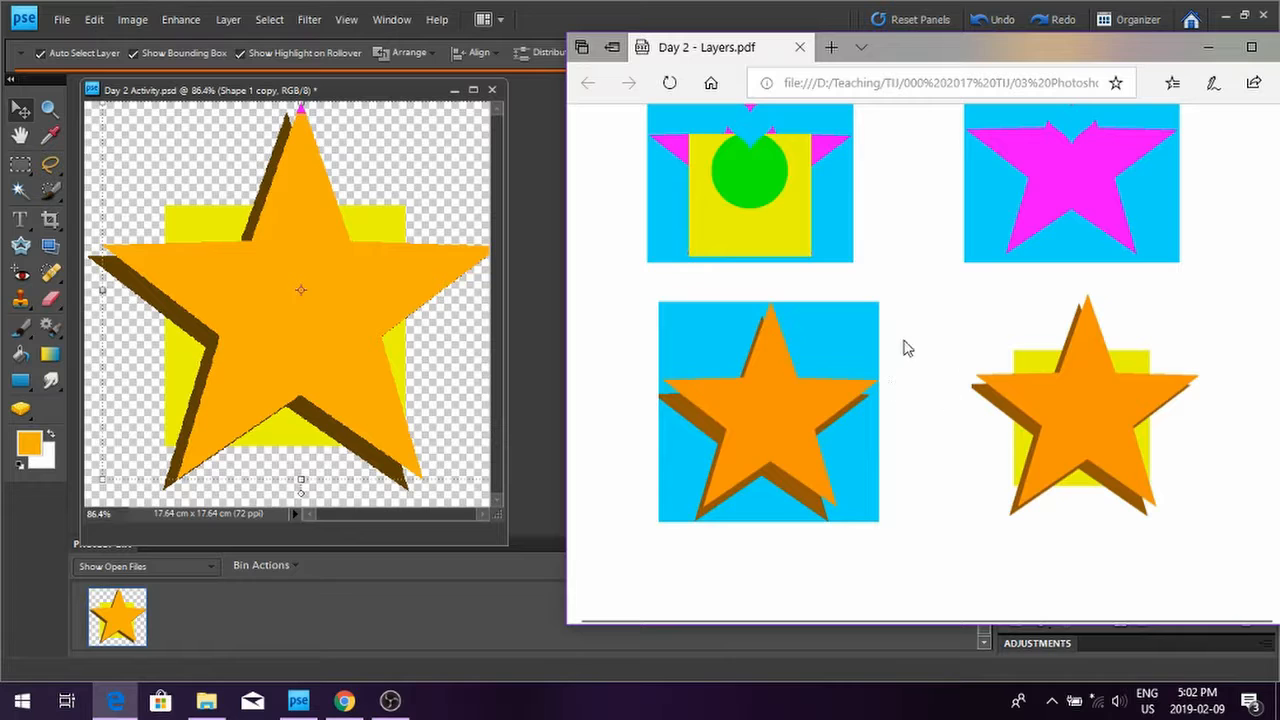
scroll(871, 449, "up", 10)
scroll(965, 365, "down", 4)
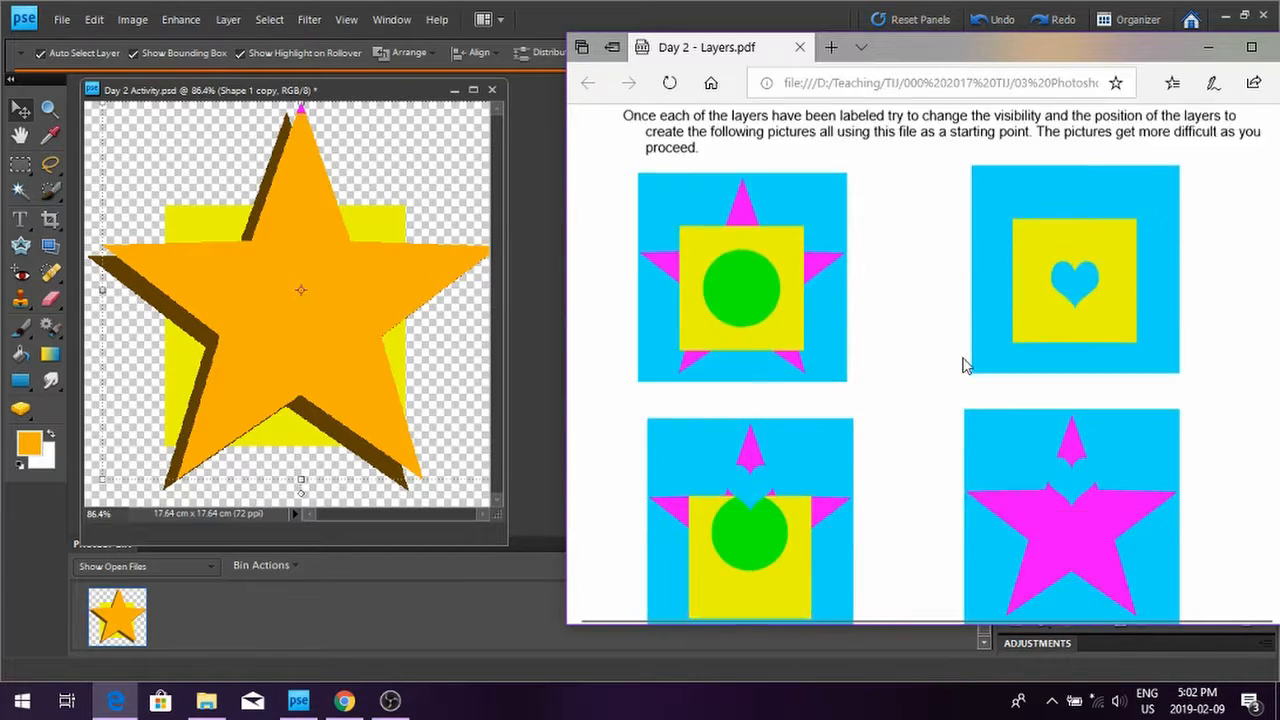
scroll(965, 365, "down", 2)
scroll(820, 210, "up", 1)
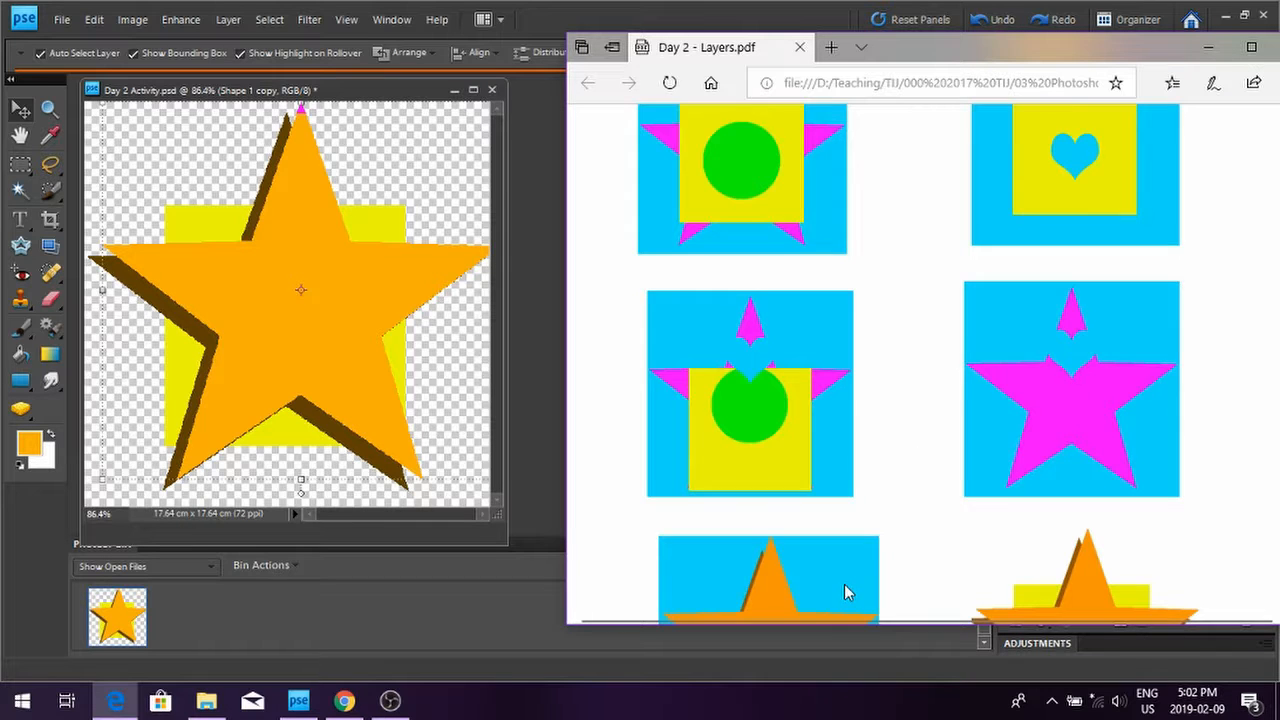
scroll(845, 592, "down", 3)
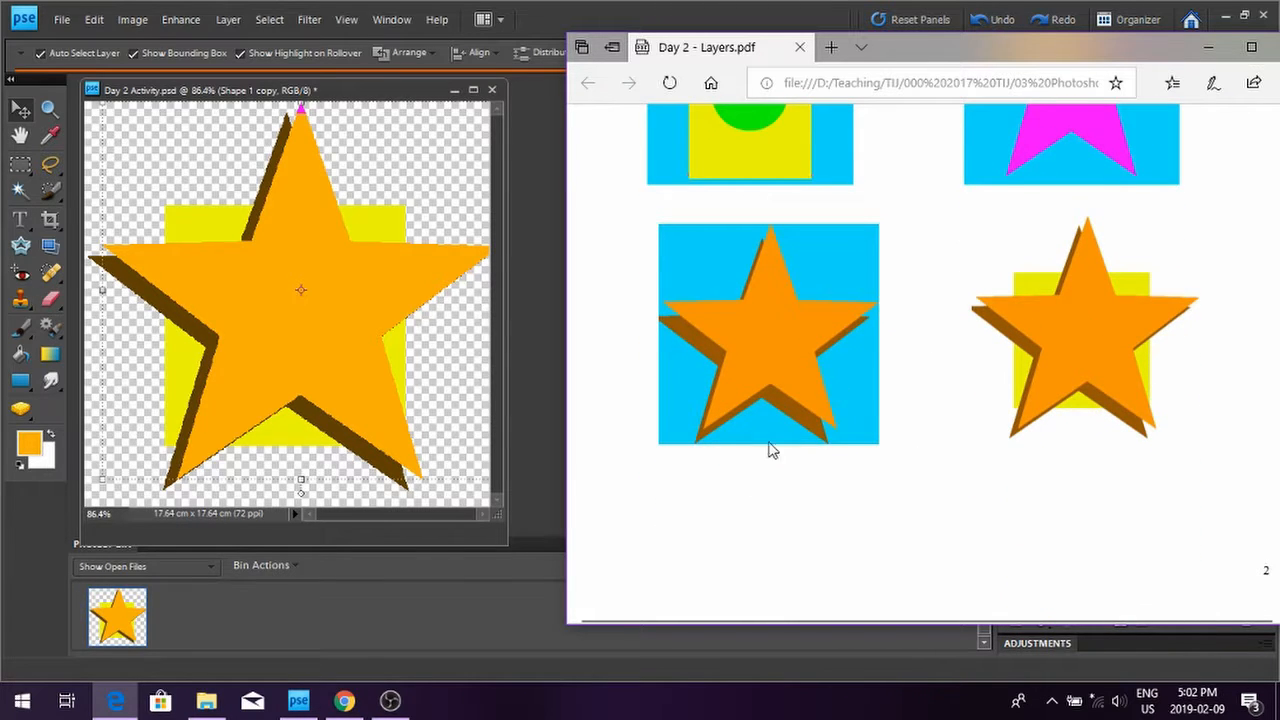
scroll(794, 443, "up", 5)
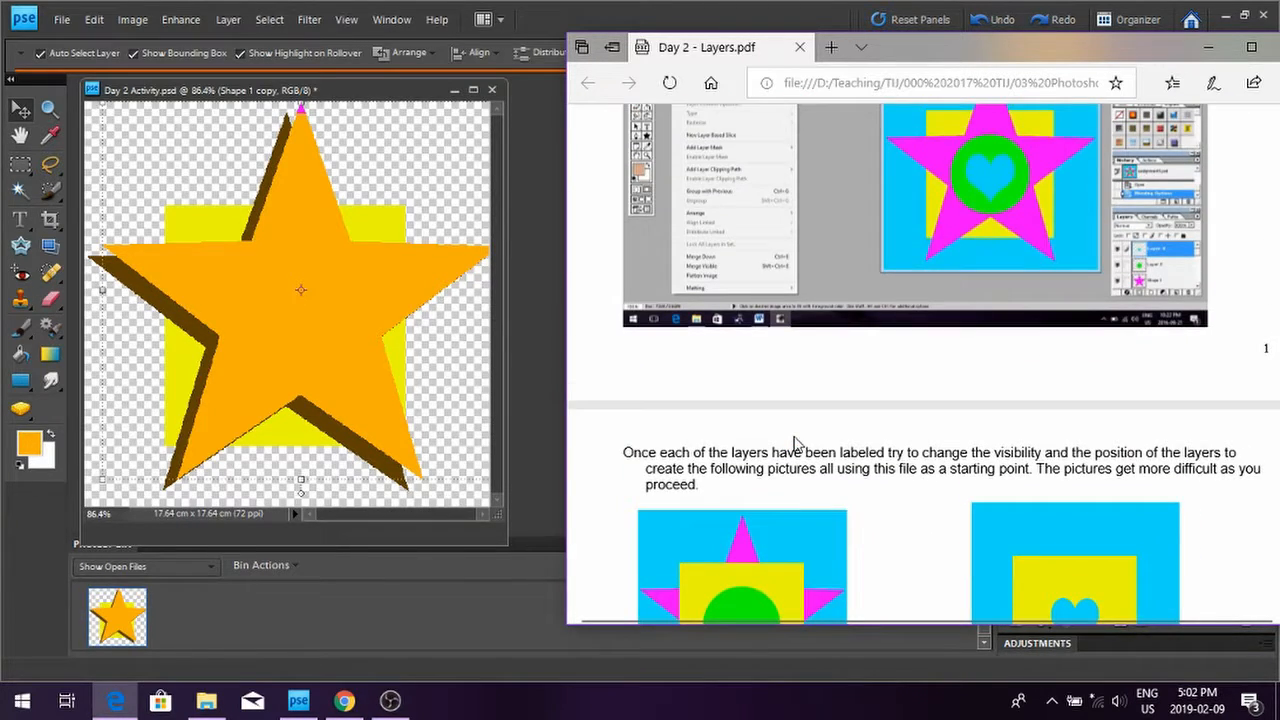
scroll(800, 440, "up", 7)
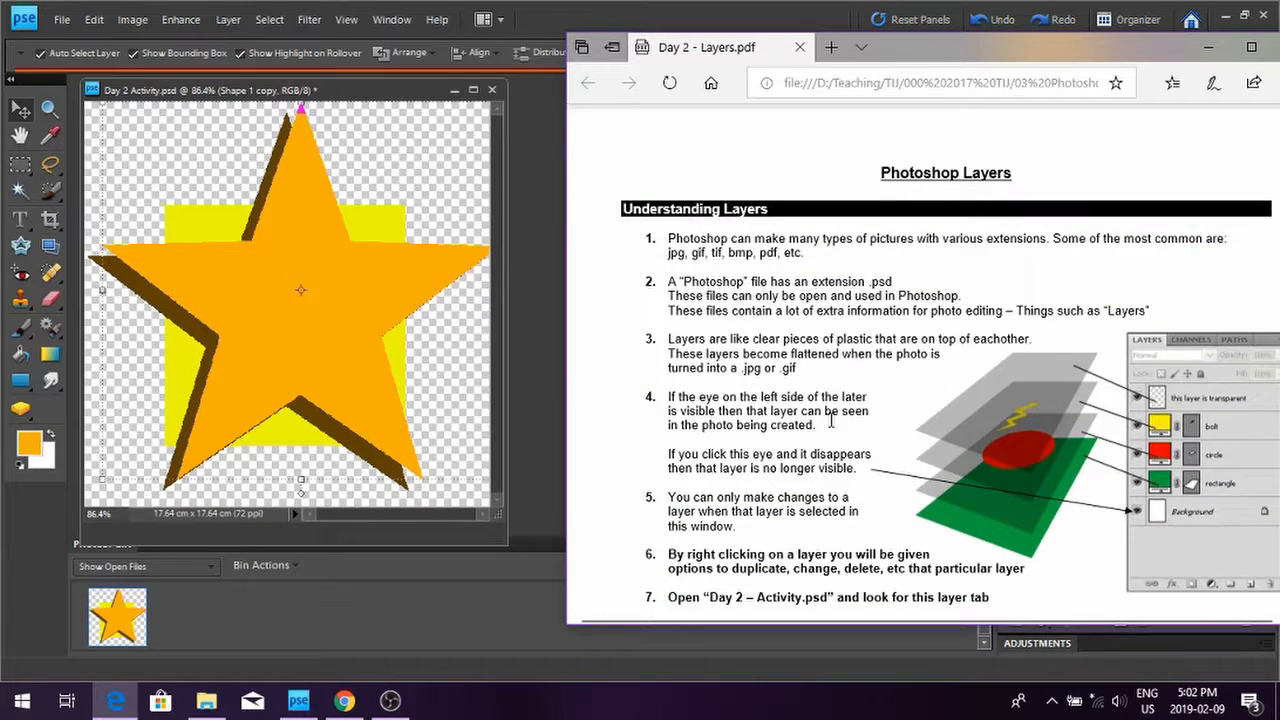
left_click(671, 22)
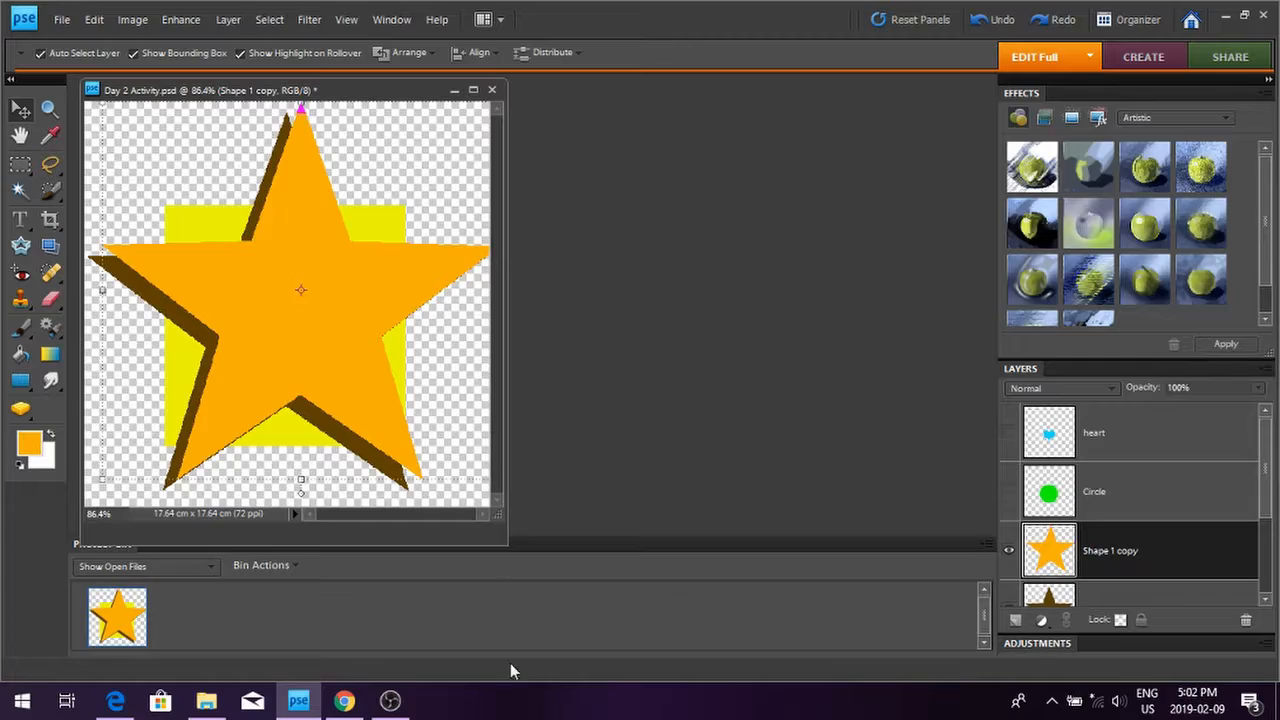
left_click(392, 703)
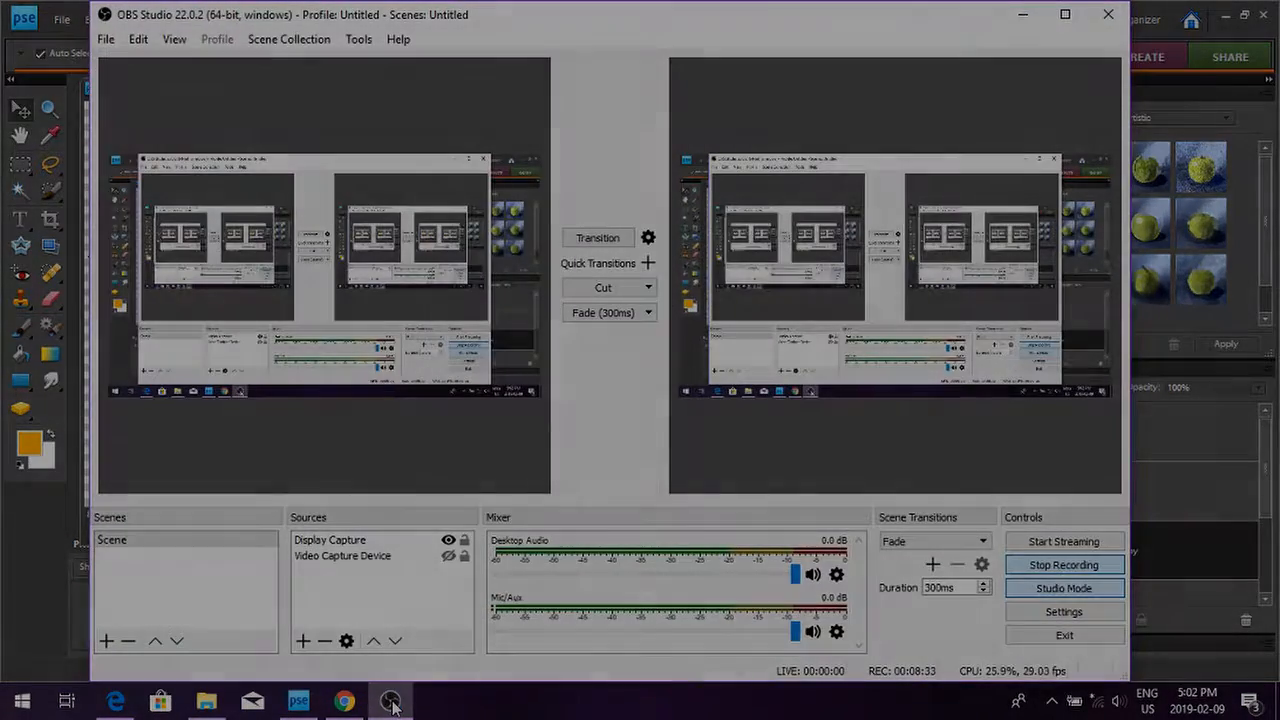